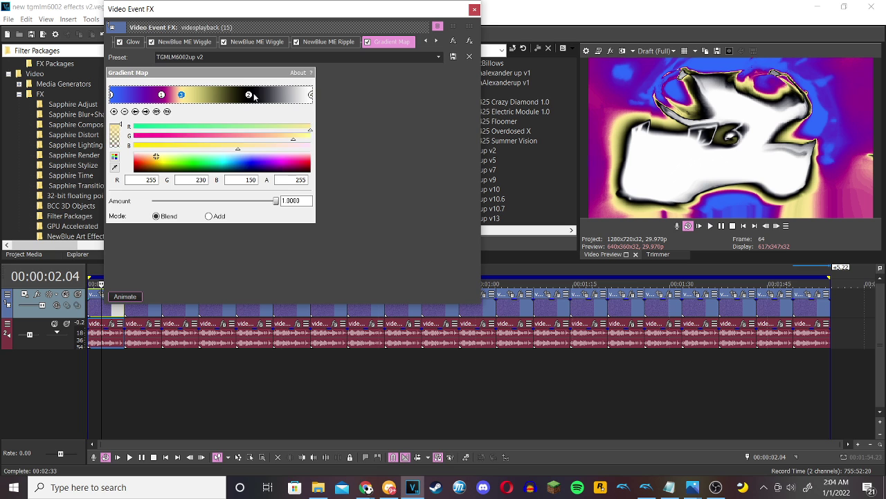
Examine a color point in the first clip's Gradient Map and each plug-in in its audio effects chain, through tb_grumblebum and IL Vocodex.
click(249, 95)
click(475, 9)
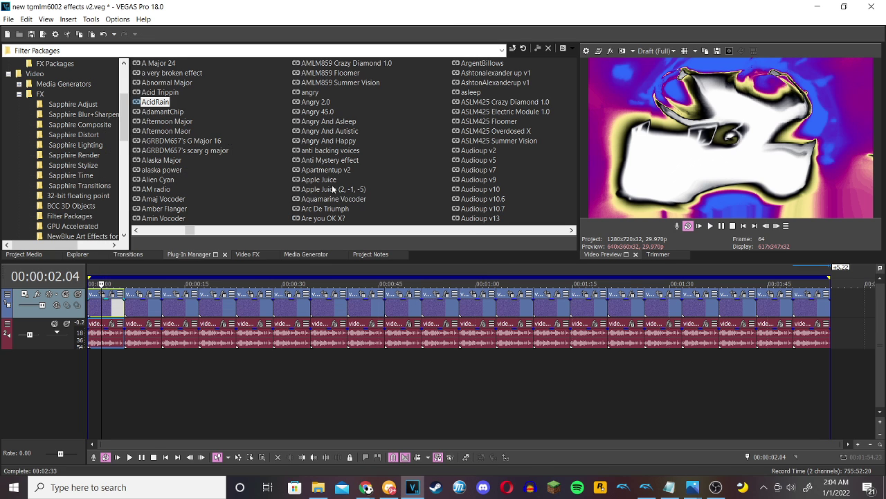
click(108, 324)
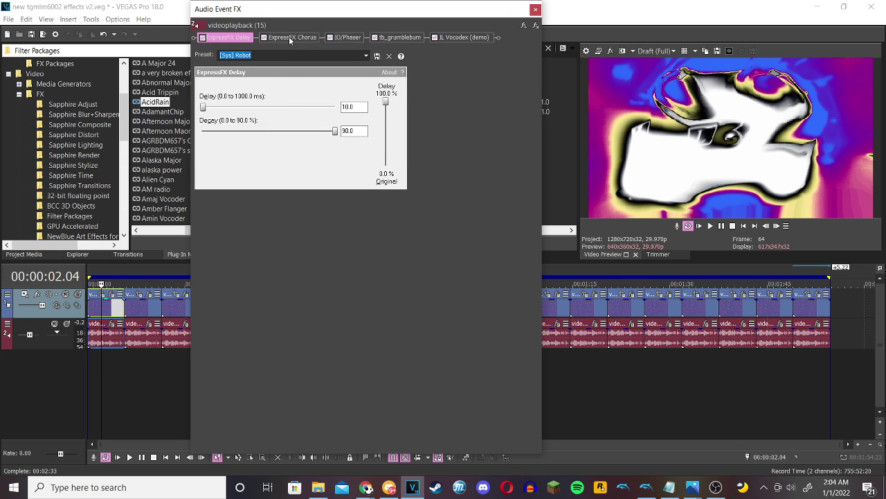
click(290, 40)
click(352, 38)
click(407, 38)
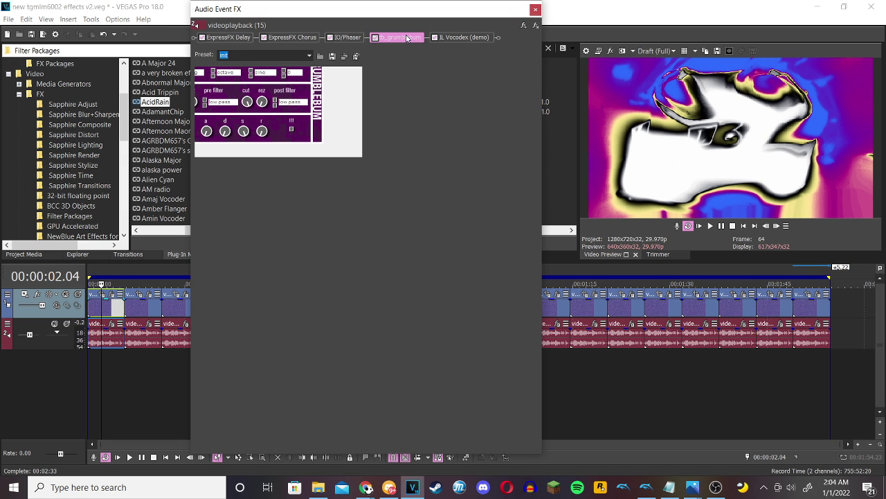
click(483, 38)
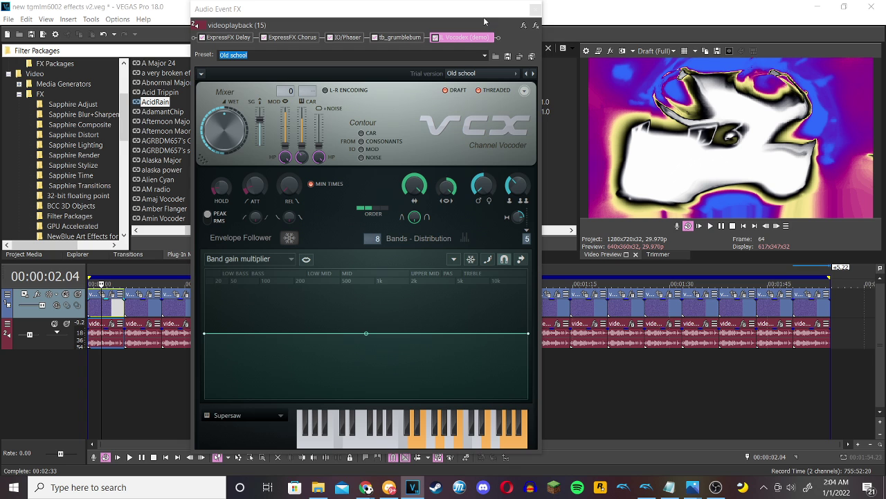
click(536, 10)
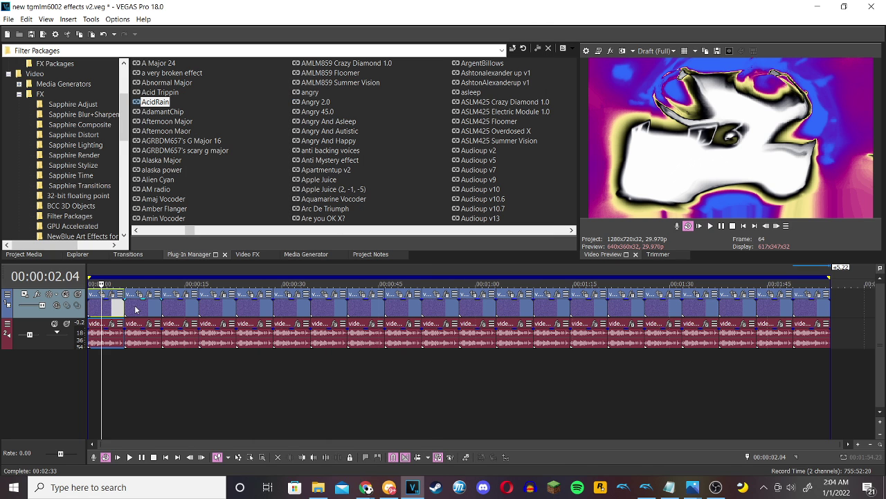
Select the second video clip, view its video effects, and recheck the first clip's IL Vocodex settings.
click(136, 308)
click(147, 296)
click(476, 7)
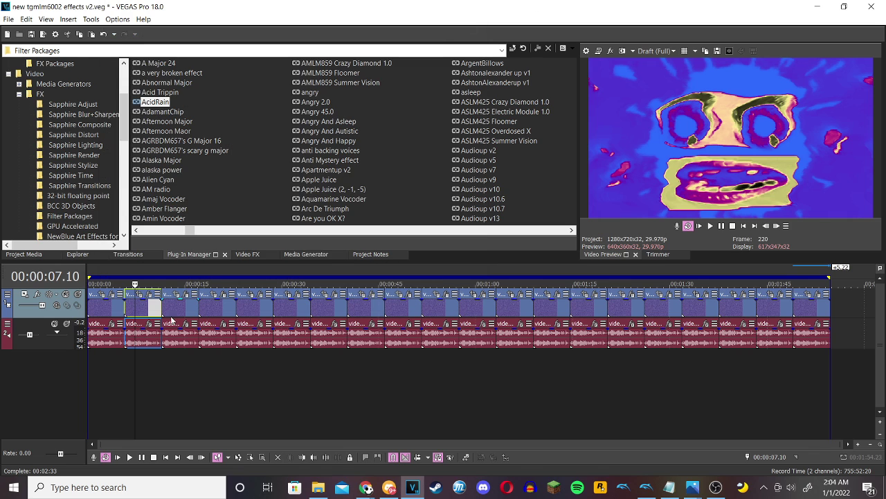
click(111, 324)
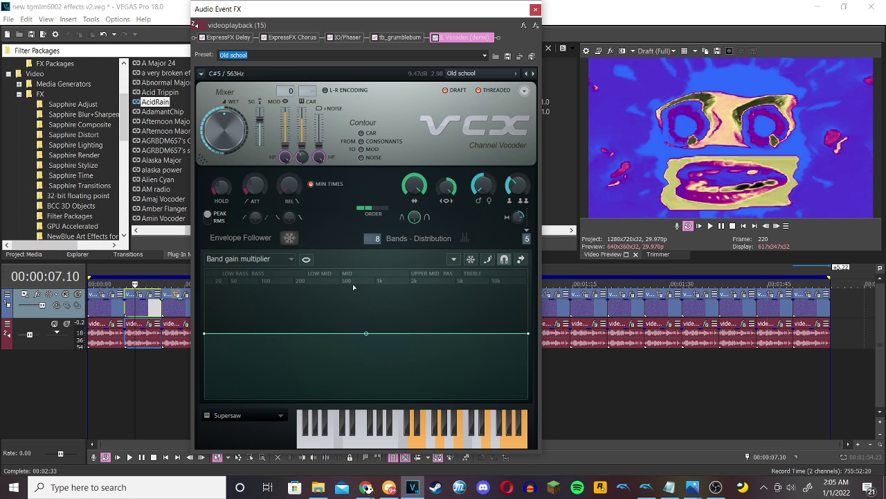
click(533, 10)
Examine the color points of the second clip's Gradient Map and the vocoder on its audio event.
click(148, 294)
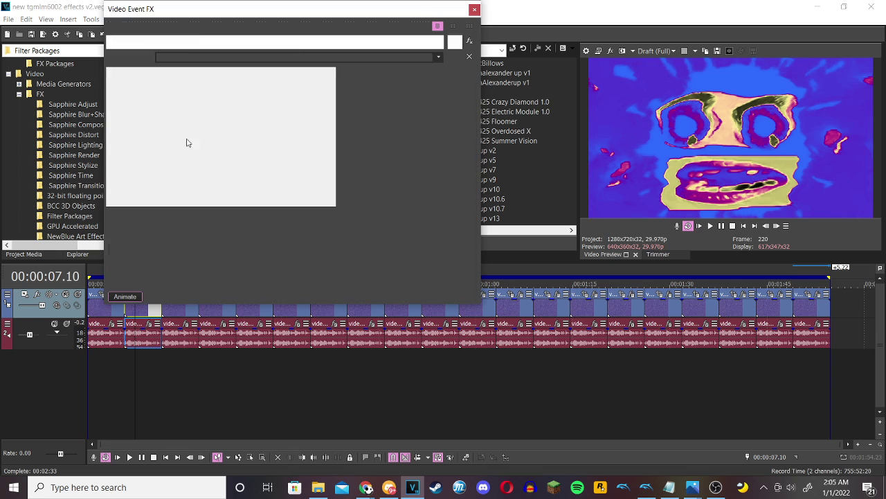
click(174, 41)
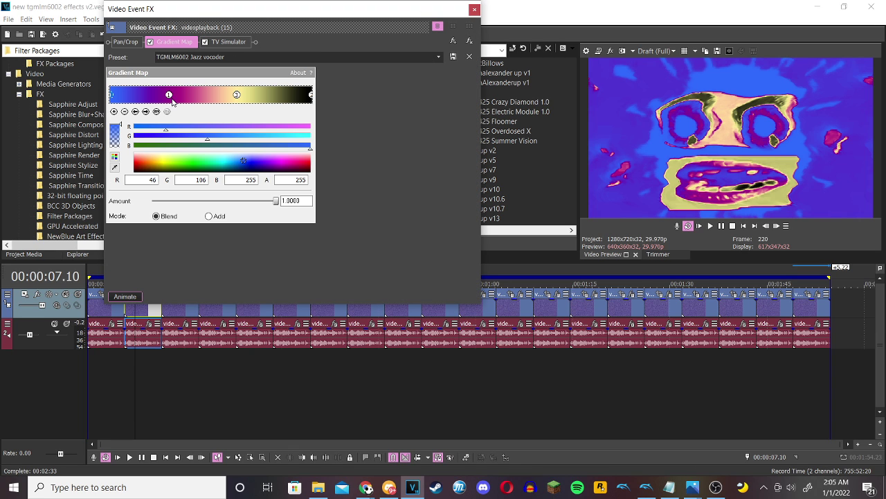
click(169, 95)
click(236, 95)
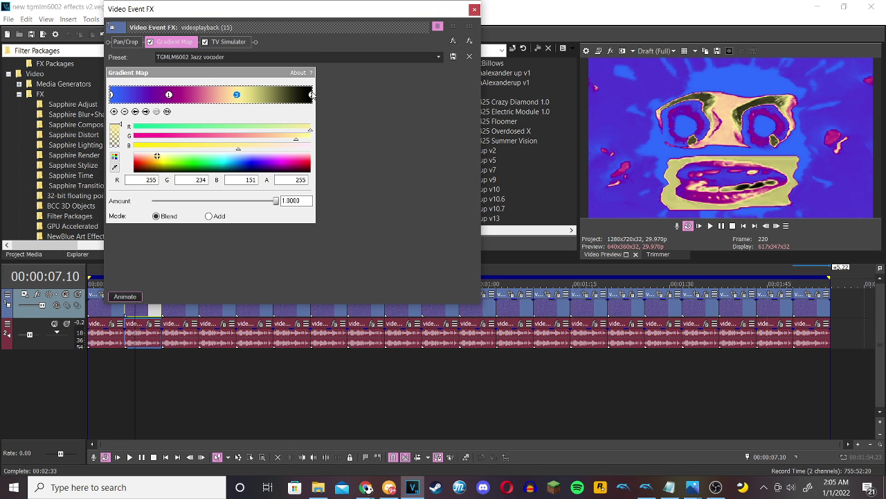
click(311, 95)
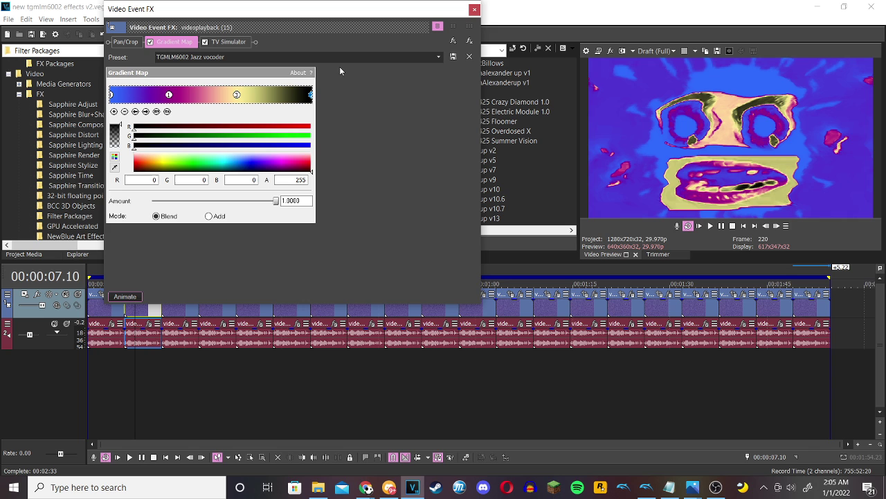
click(474, 9)
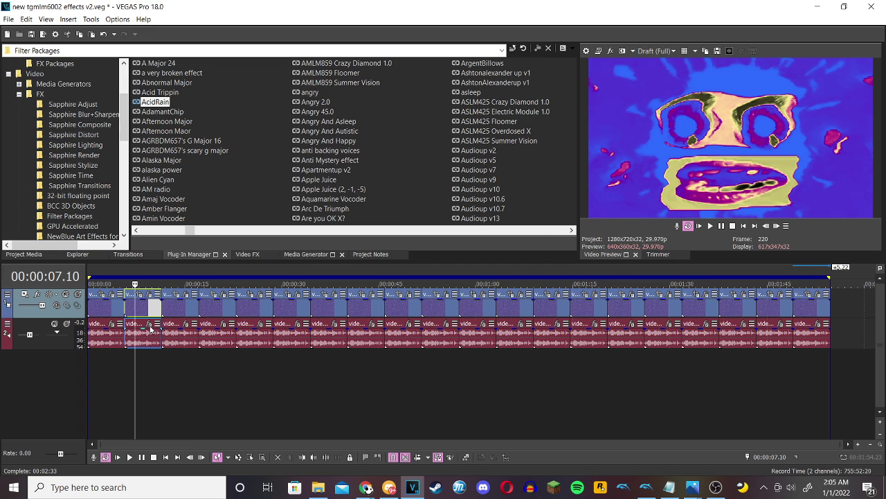
click(149, 323)
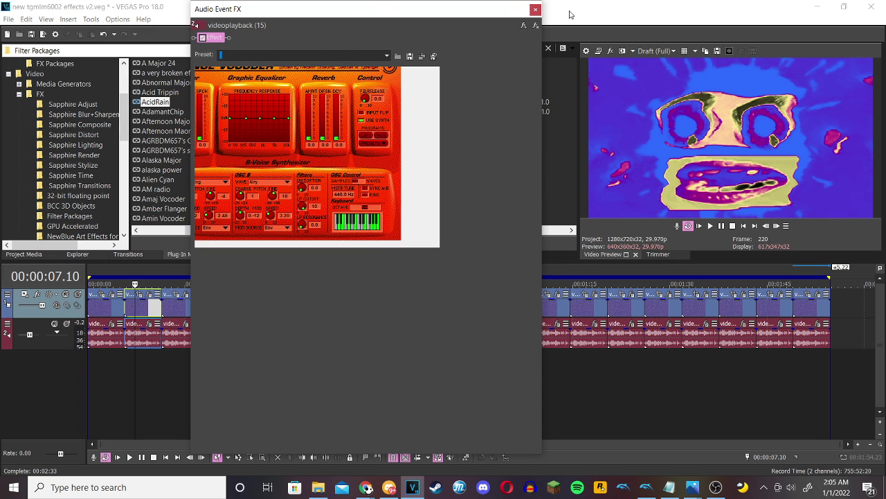
click(536, 10)
Go through the color points of the third clip's Gradient Map and view its audio vocoder settings.
click(175, 335)
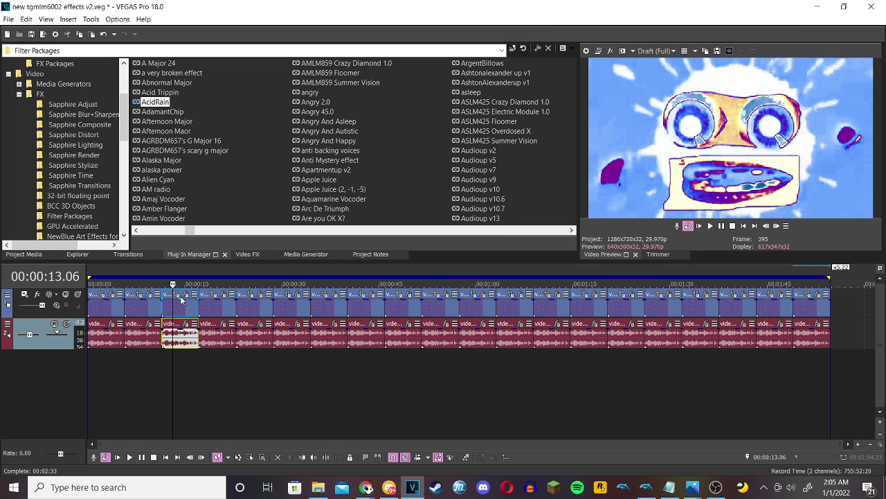
click(187, 295)
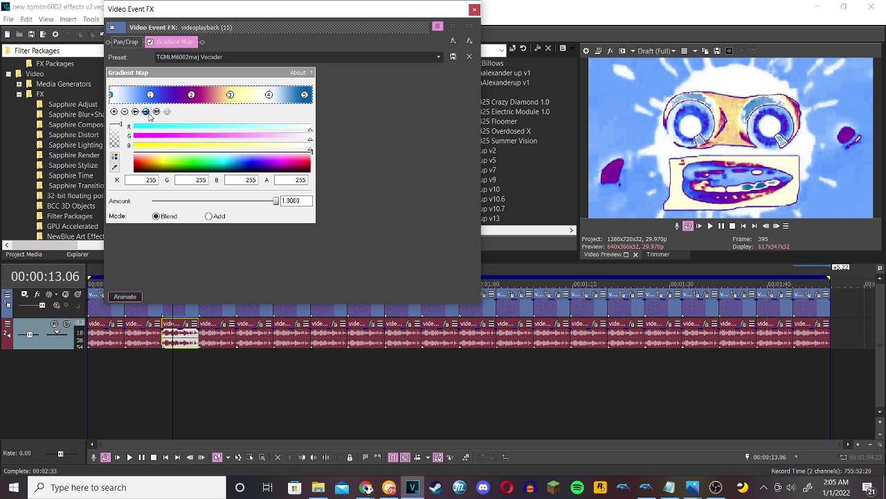
click(147, 112)
click(146, 112)
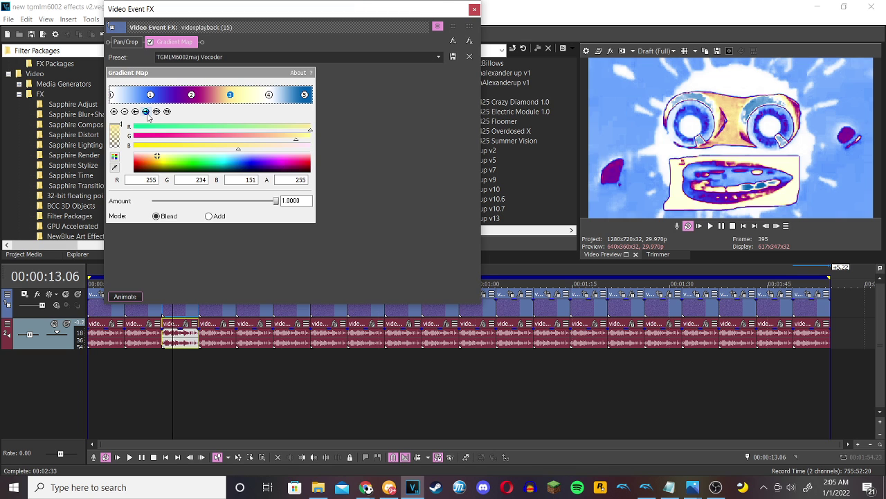
click(146, 112)
click(146, 113)
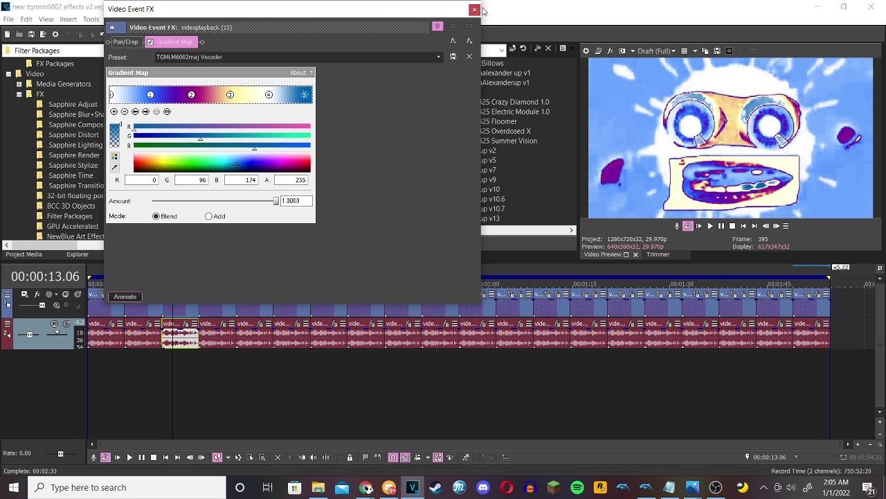
click(474, 9)
click(185, 324)
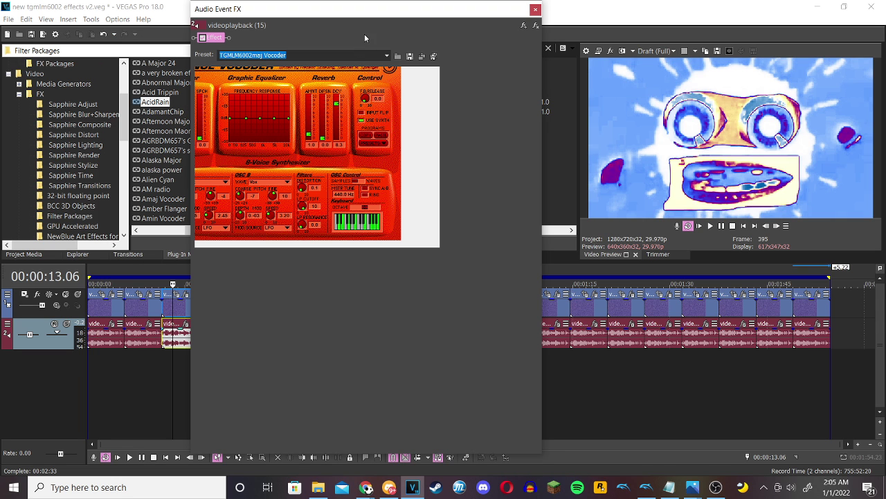
click(536, 9)
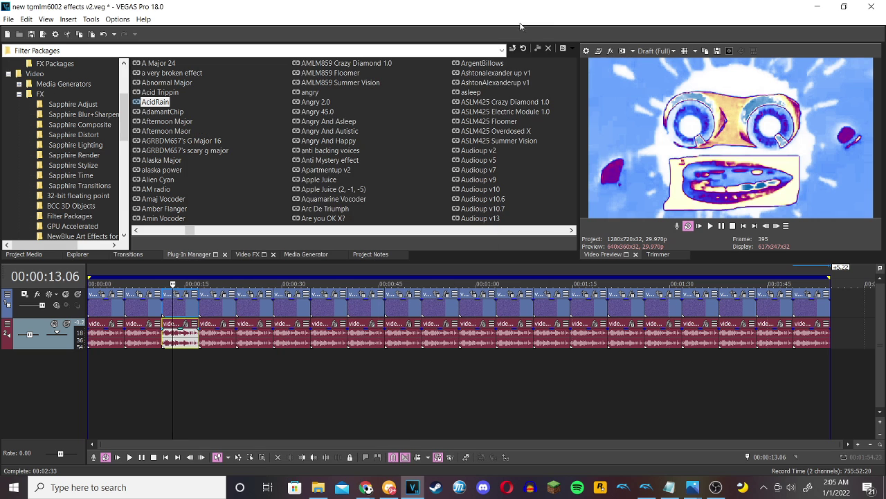
Examine the fourth clip's Active Camera settings and the color points of its Gradient Map.
click(205, 352)
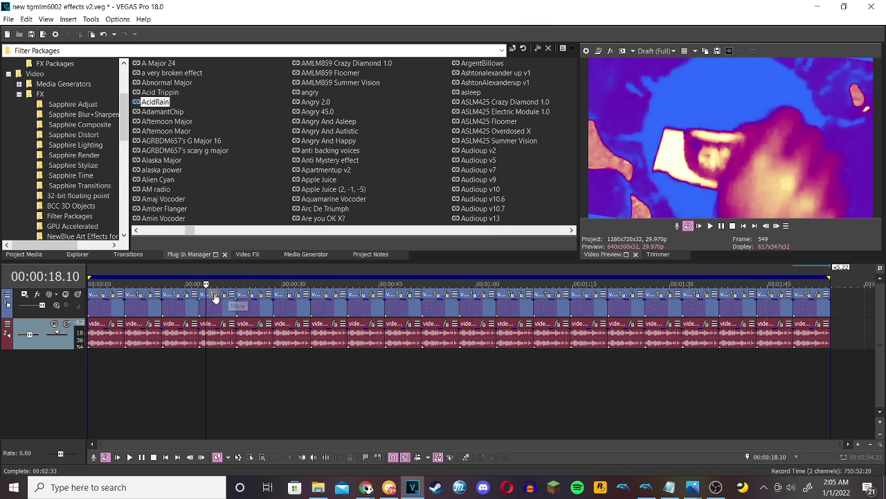
click(223, 294)
click(177, 40)
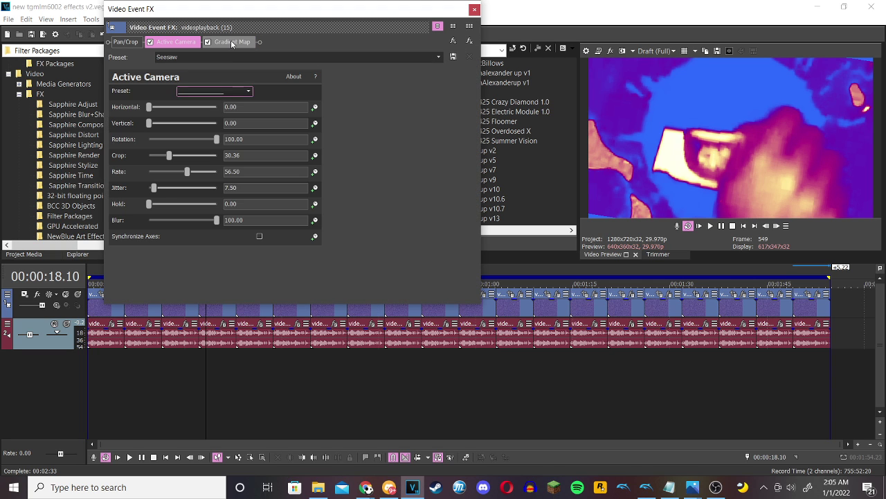
click(234, 42)
click(179, 43)
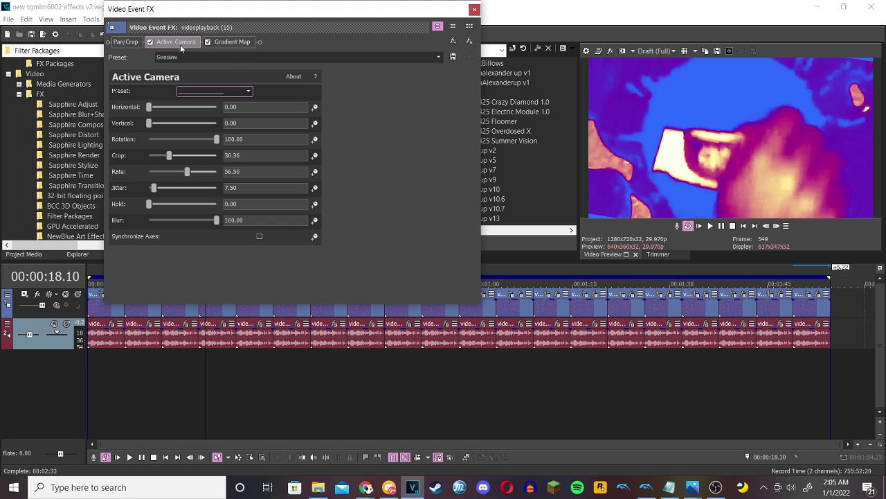
click(234, 42)
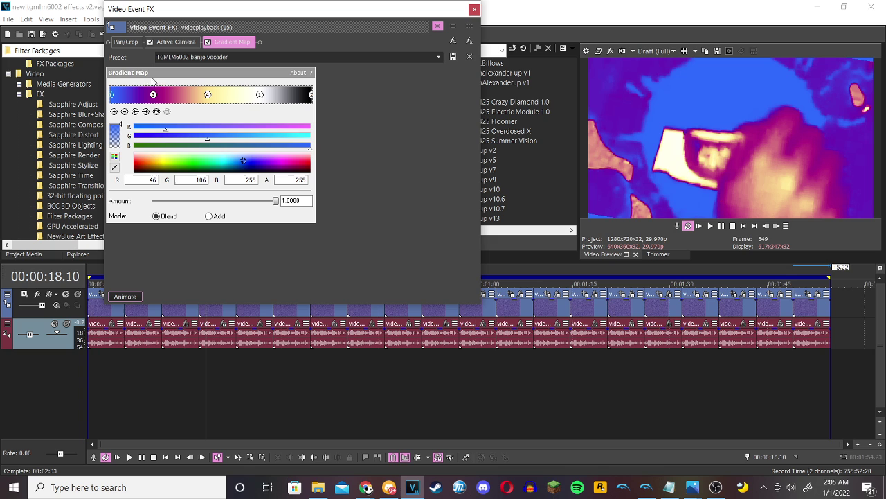
click(150, 113)
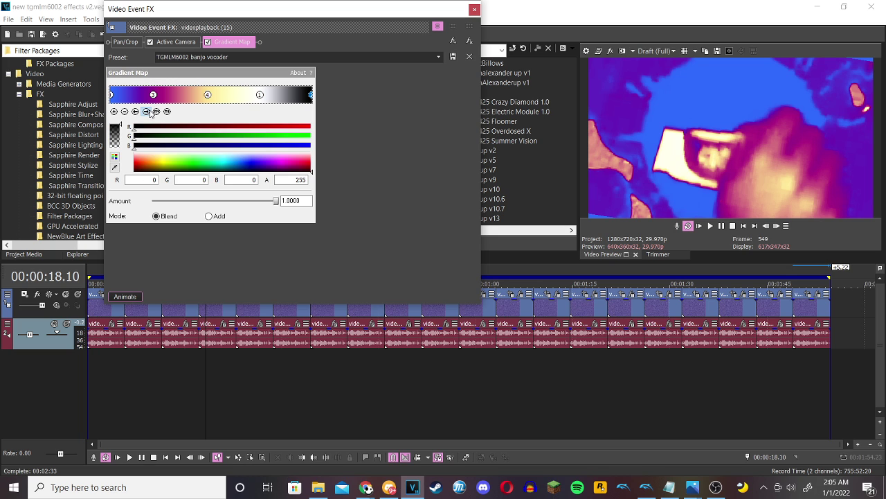
click(207, 94)
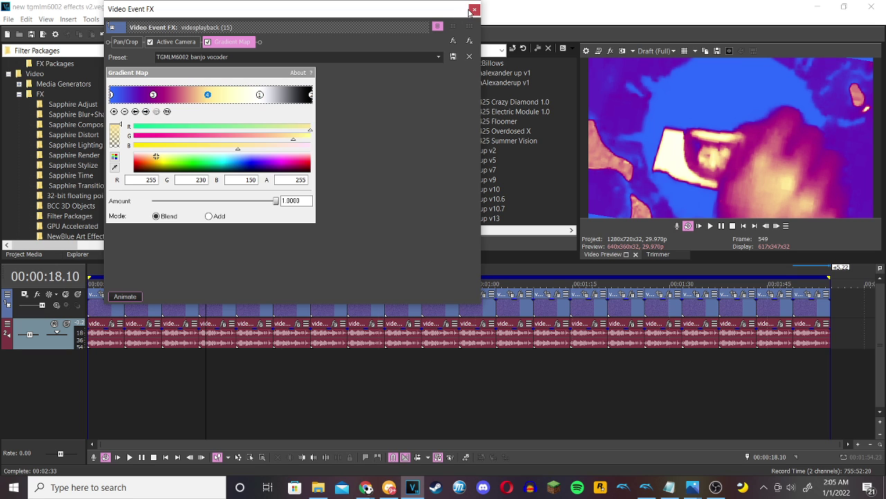
click(473, 10)
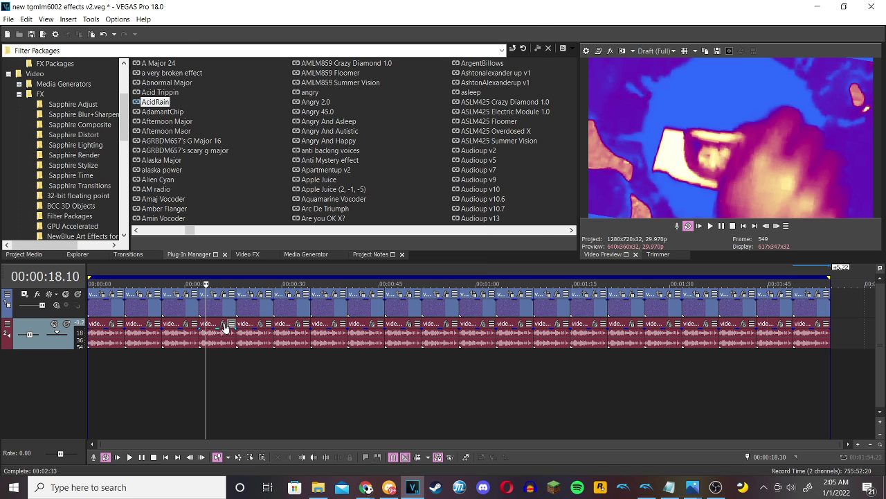
View the Vibrato and Effect plug-ins on the fourth clip's audio event.
click(225, 326)
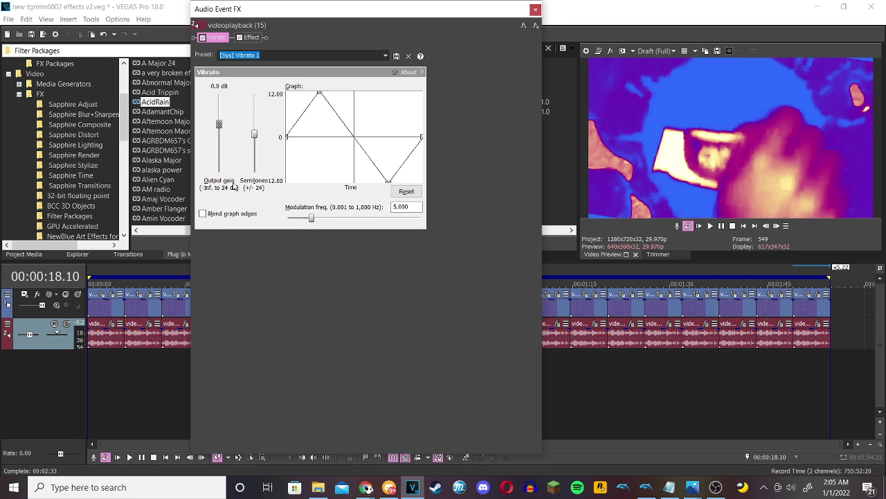
click(244, 38)
click(535, 9)
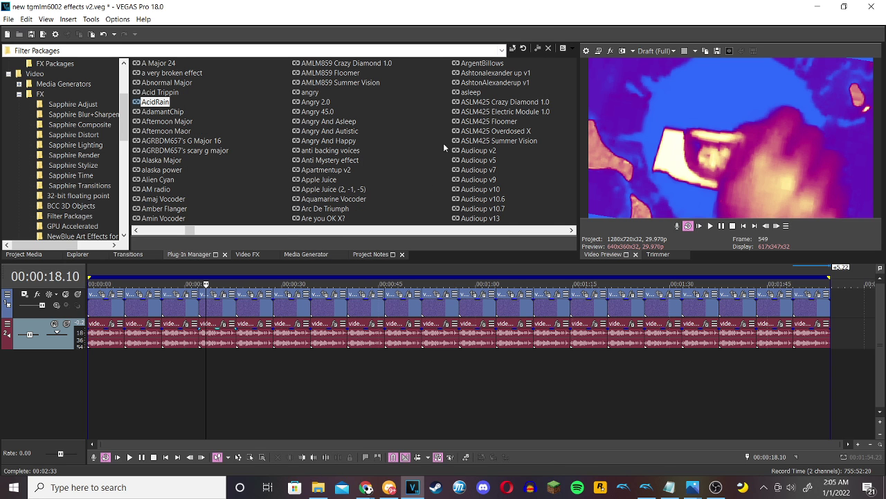
Select the fifth video clip and view its Rays and Glow effect settings.
click(248, 314)
click(265, 294)
click(164, 41)
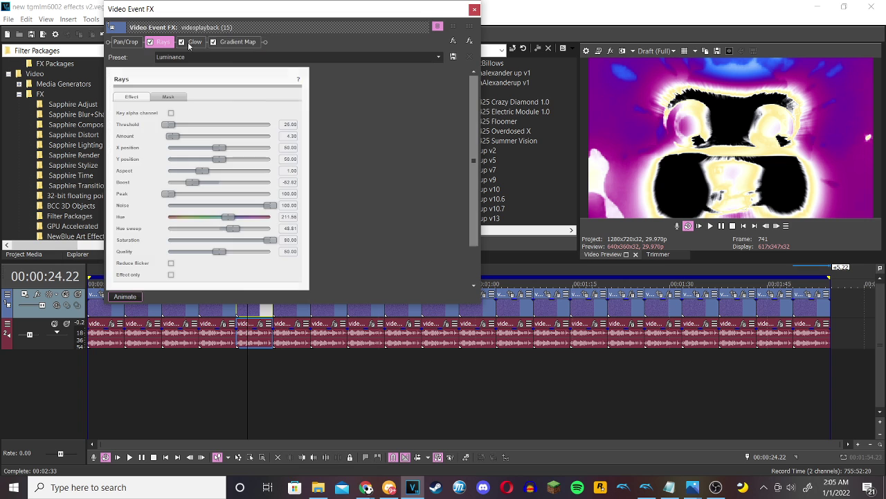
click(188, 42)
Step through every color point of the fifth clip's Gradient Map and view its audio IL Vocodex settings.
click(234, 42)
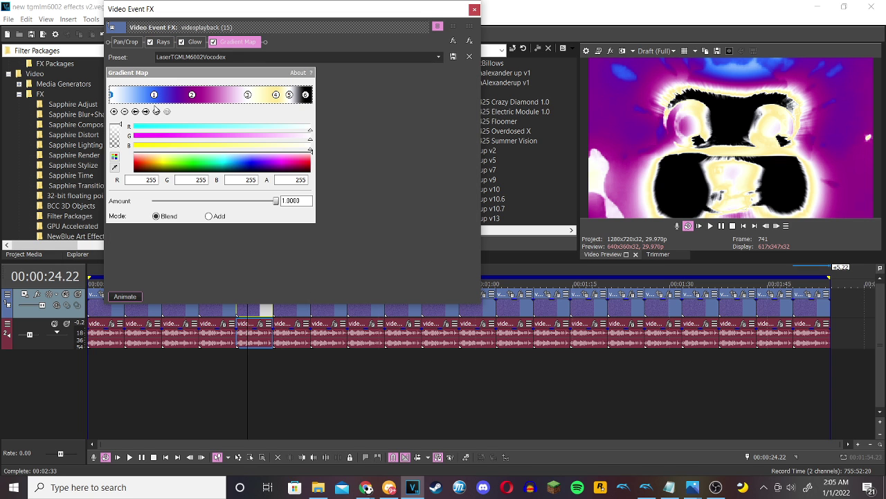
click(146, 112)
click(146, 111)
click(146, 112)
click(146, 112)
click(146, 111)
click(146, 111)
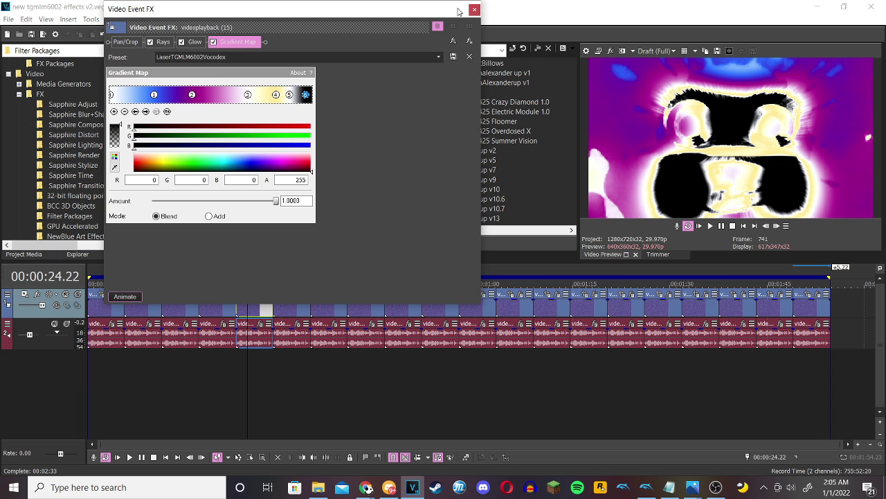
click(475, 9)
click(258, 323)
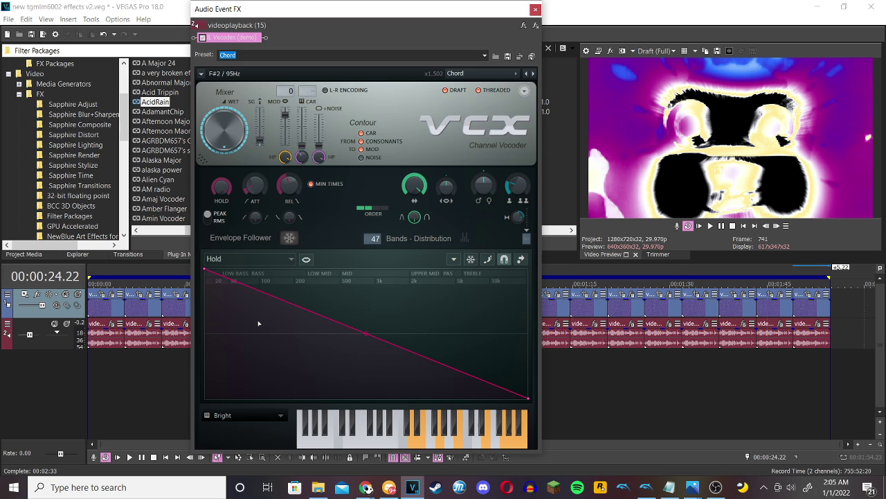
click(535, 9)
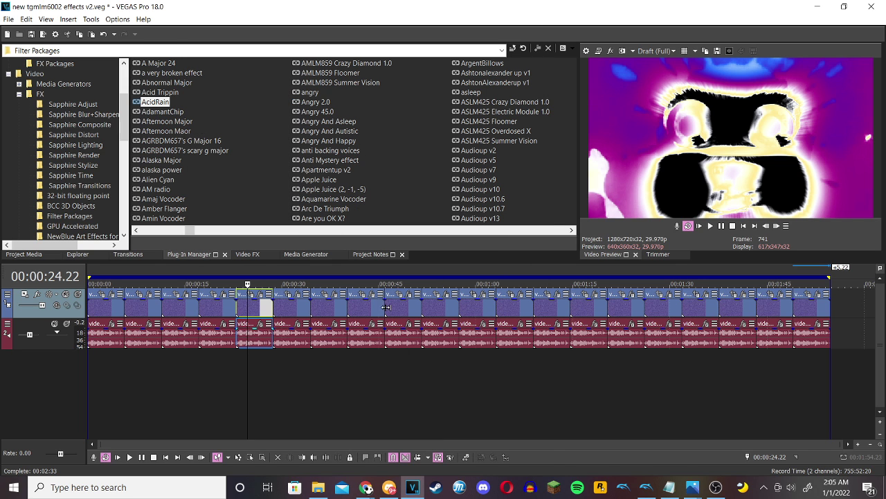
Preview the sixth clip and view its two NewBlue ME Rolling Waves effects and Rays settings.
click(287, 367)
click(294, 296)
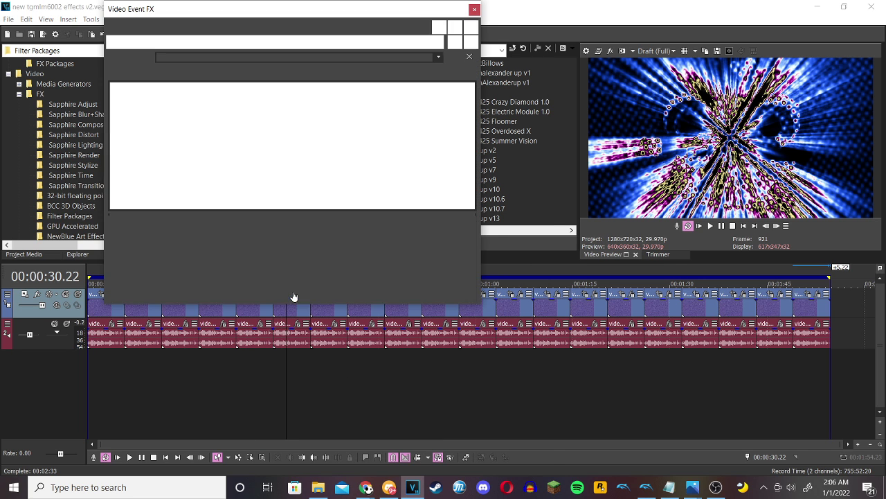
click(222, 41)
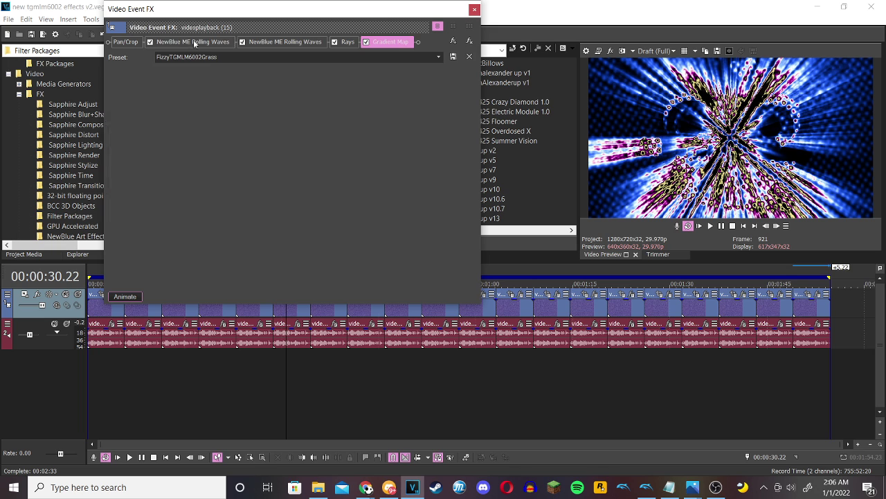
click(270, 42)
click(346, 41)
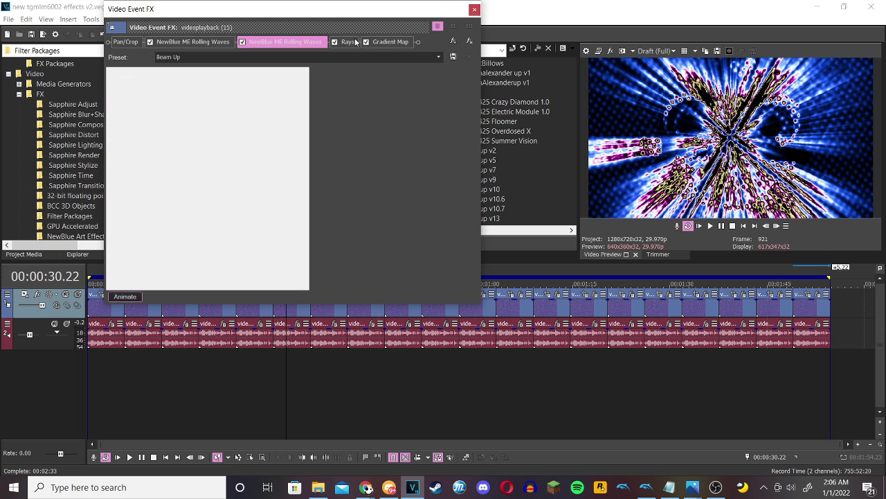
Step through the color points of the sixth clip's Gradient Map, closing the video effects when done.
click(392, 42)
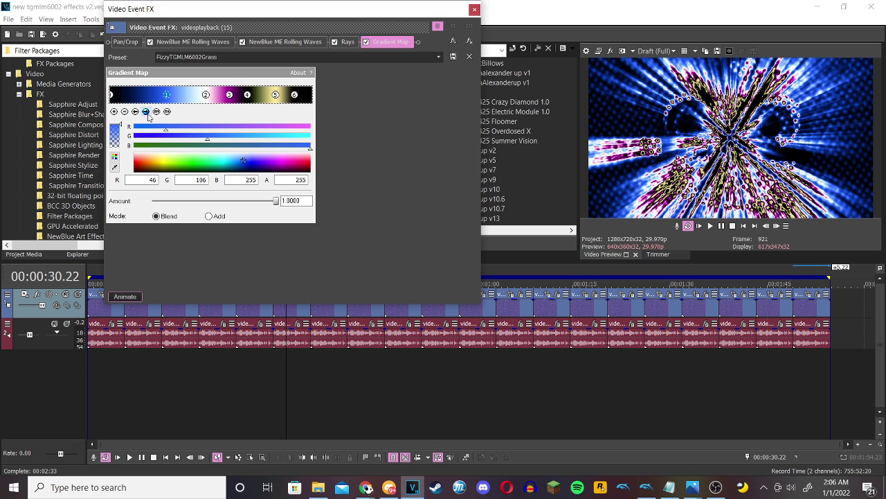
click(147, 115)
click(148, 115)
click(147, 114)
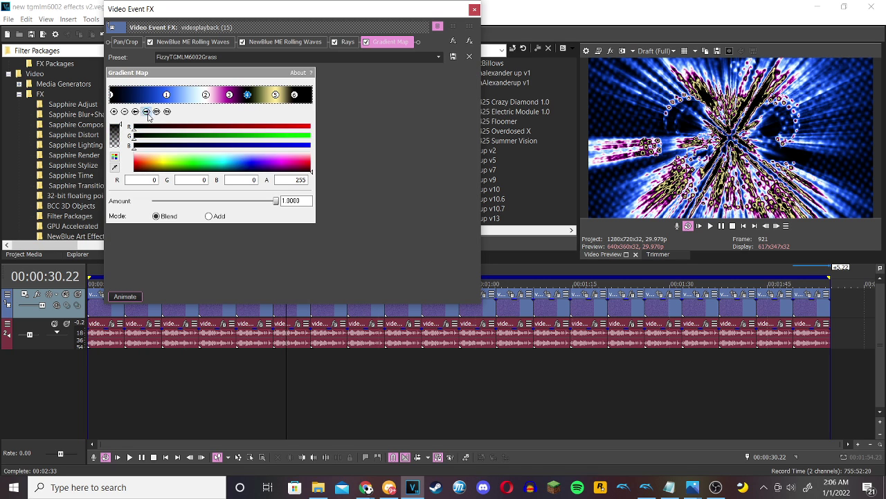
click(147, 114)
click(148, 115)
click(473, 10)
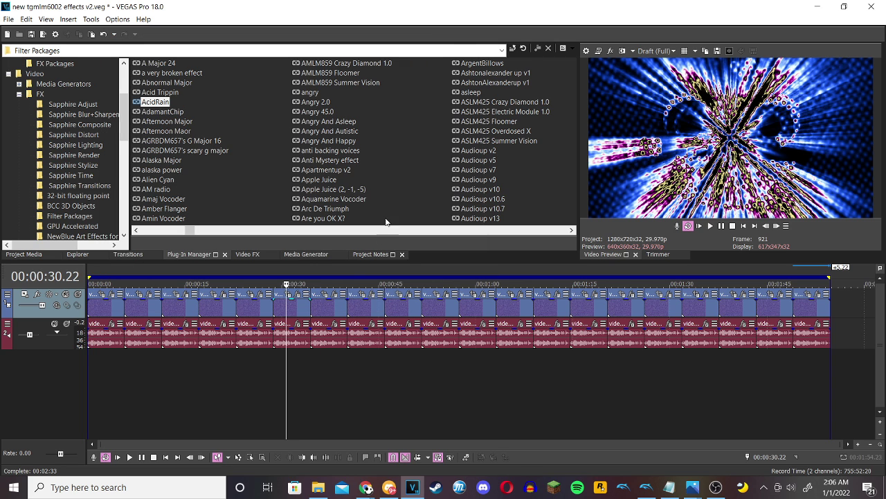
View the Anemic Naif v1 and IL Vocodex plug-in settings on the sixth clip's audio event.
click(295, 328)
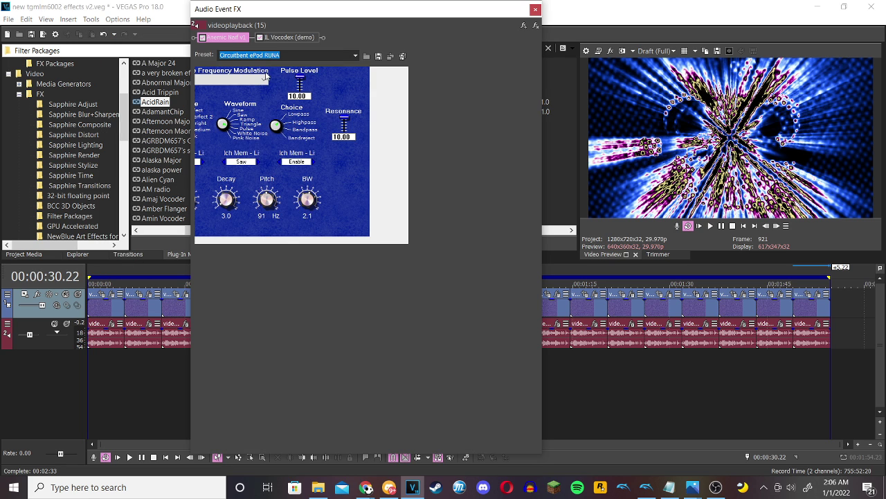
click(289, 37)
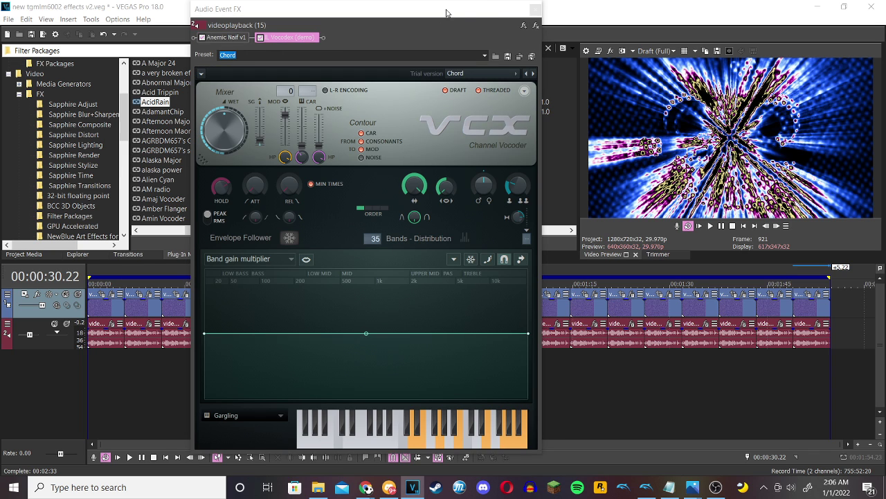
click(537, 8)
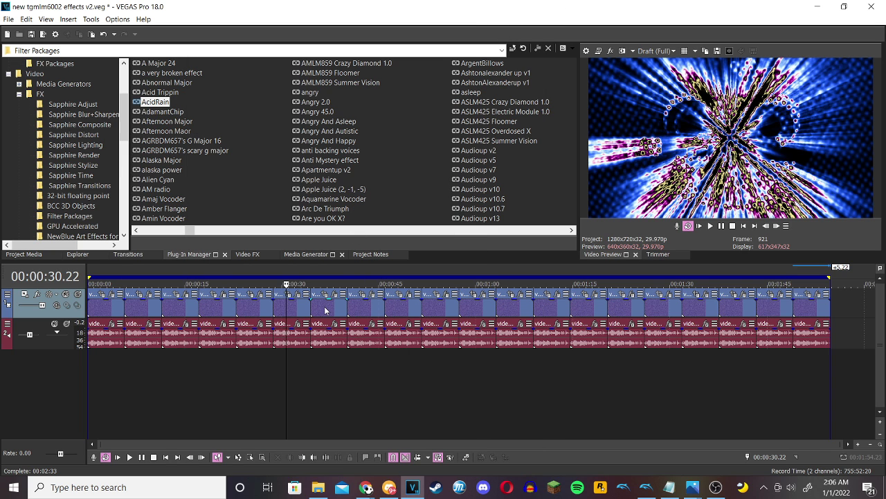
Preview the seventh clip and view its TV Simulator, Light Rays, Rays and Glow settings.
click(324, 345)
click(331, 295)
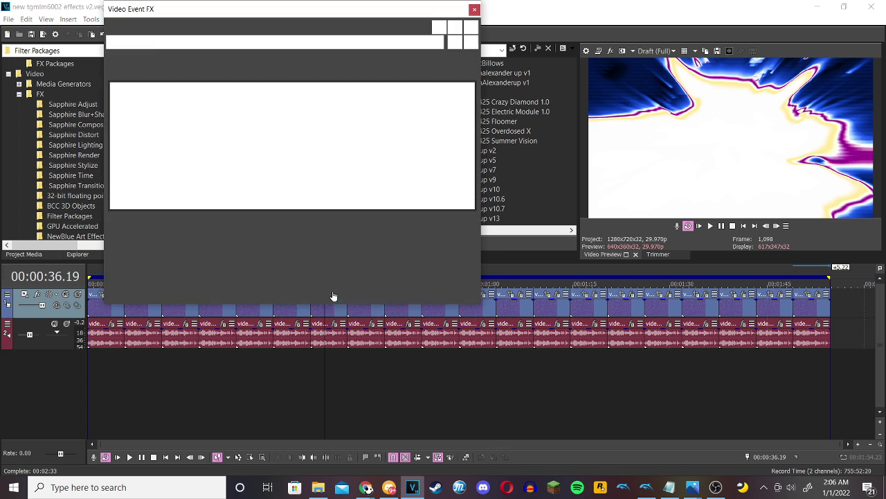
click(187, 42)
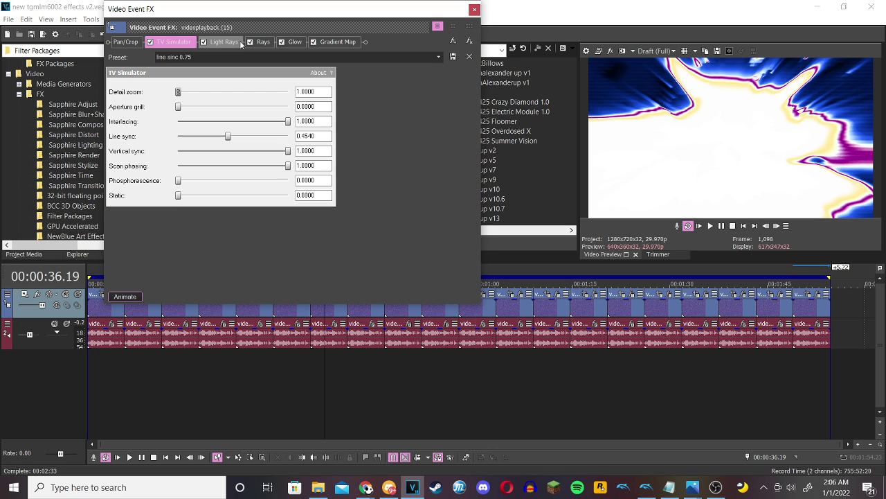
click(223, 42)
click(270, 44)
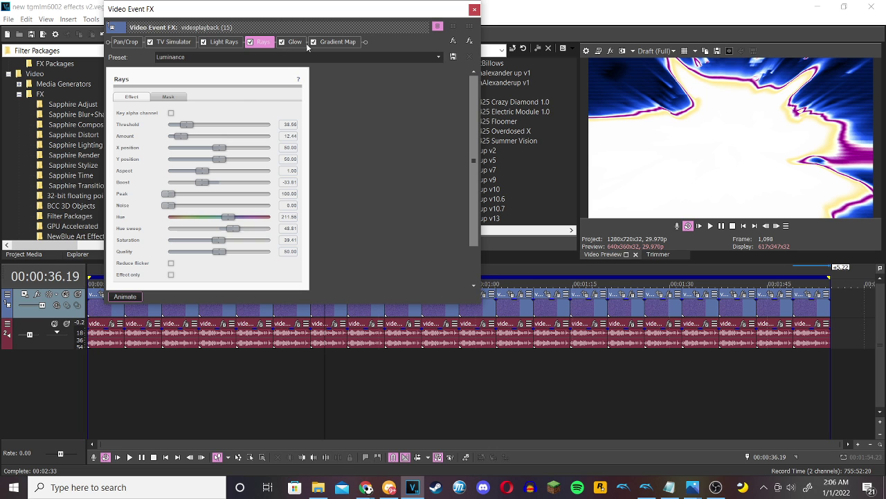
click(294, 42)
Step through the color points of the seventh clip's Gradient Map, closing the video effects when done.
click(331, 43)
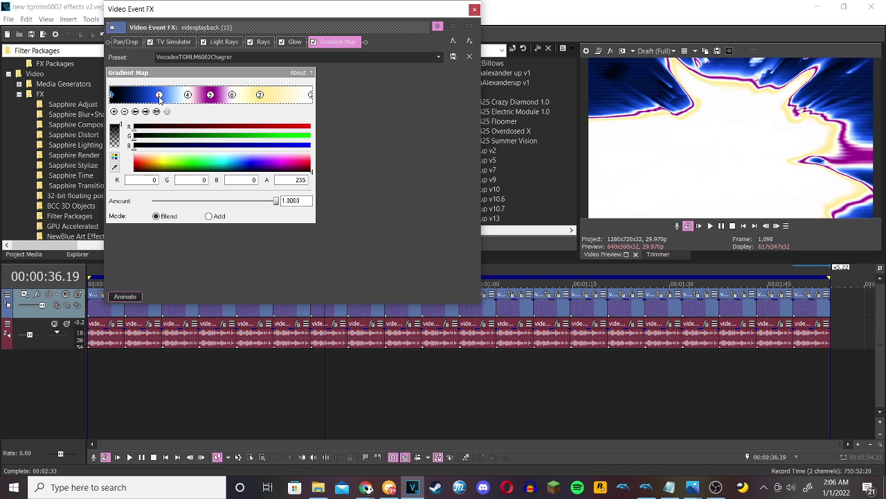
click(146, 111)
click(146, 111)
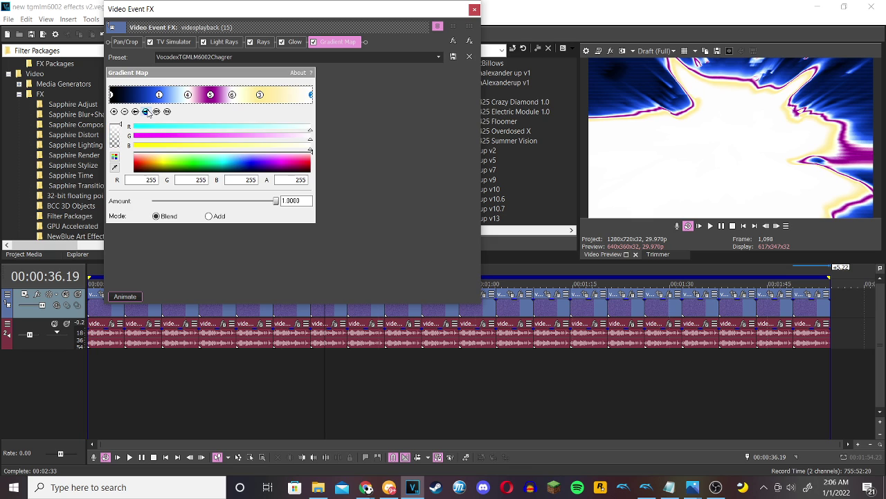
click(146, 112)
click(146, 111)
click(146, 112)
click(146, 111)
click(475, 9)
View the BJ Wavechanger2 and IL Vocodex plug-in settings on the seventh clip's audio event.
click(333, 323)
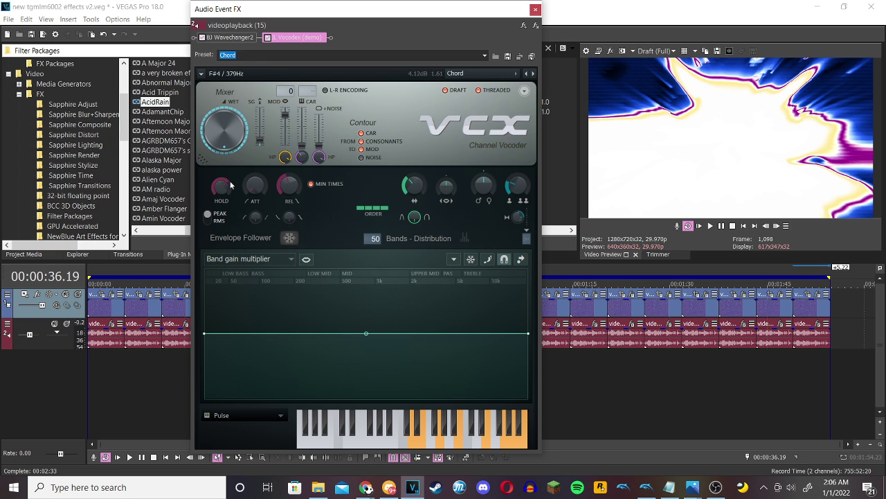
click(232, 37)
click(291, 38)
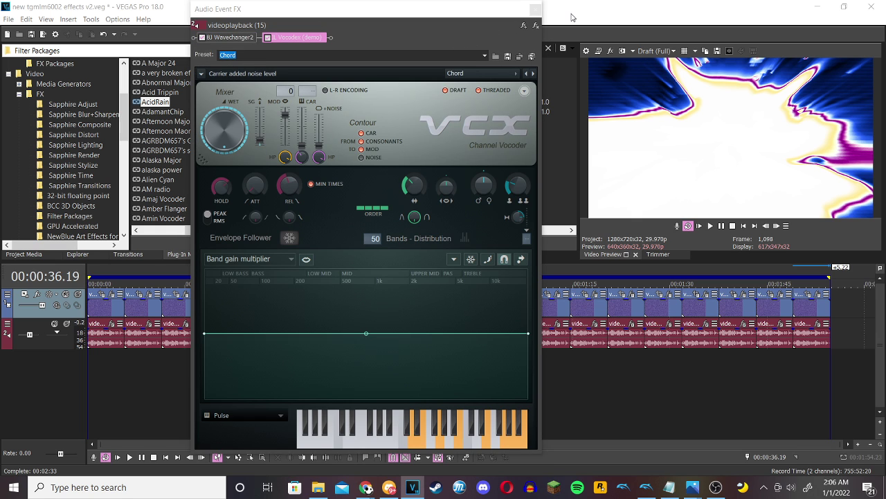
click(537, 10)
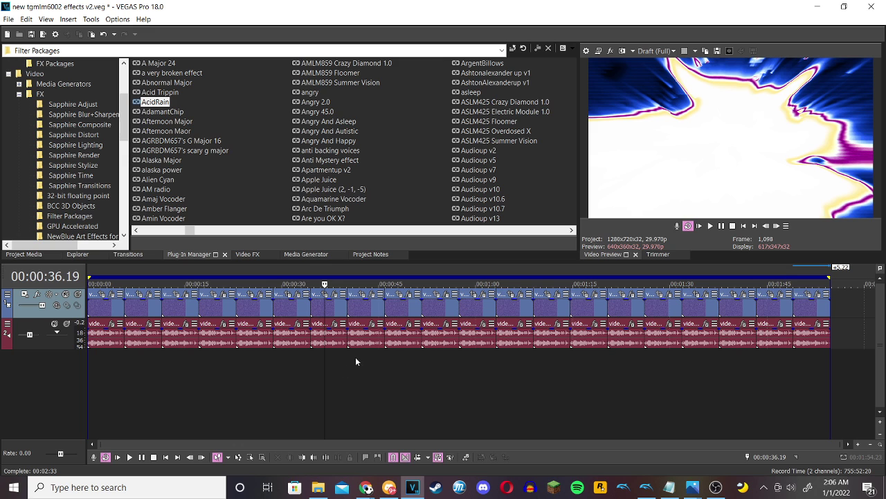
Preview the eighth clip and view its Add Noise, NewBlue ME Wiggle and Glow settings.
click(355, 361)
click(371, 293)
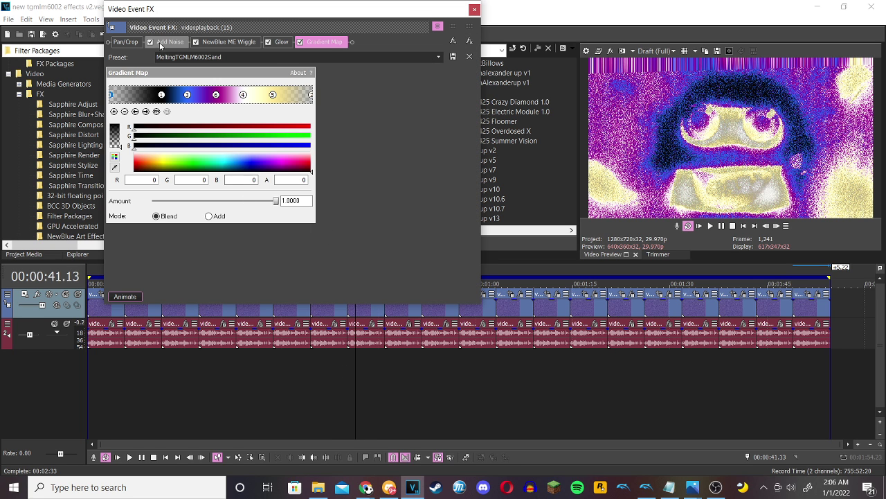
click(160, 43)
click(221, 42)
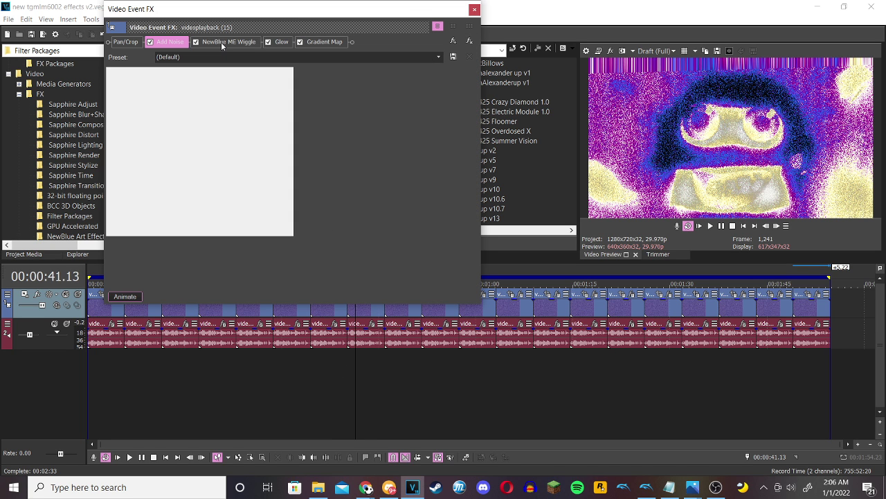
click(283, 43)
Examine each color point of the eighth clip's Gradient Map in turn, closing the video effects when done.
click(323, 42)
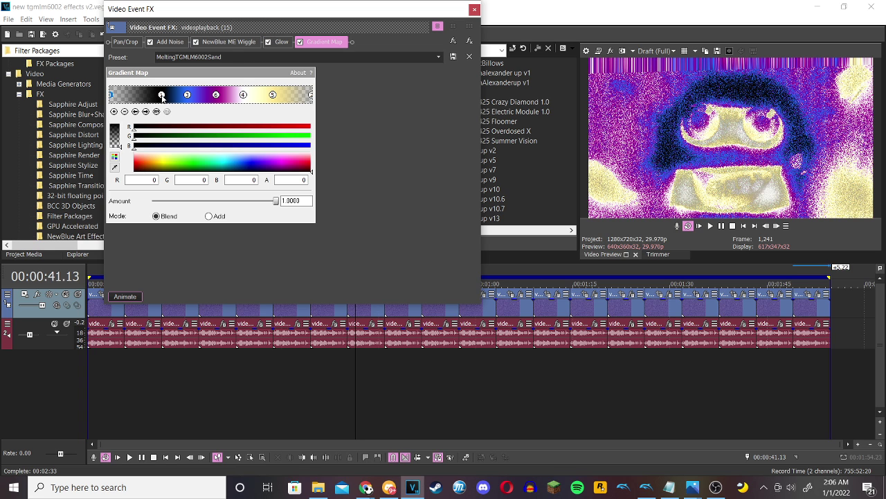
click(161, 95)
click(187, 96)
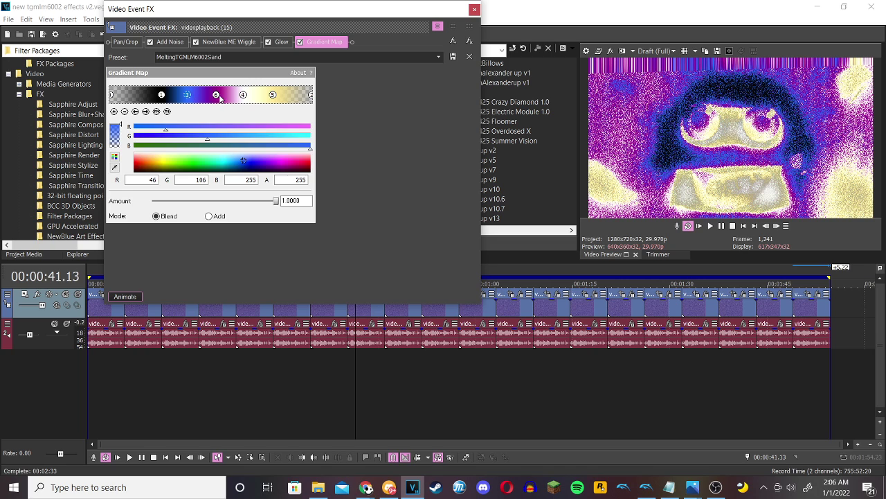
click(217, 96)
click(244, 95)
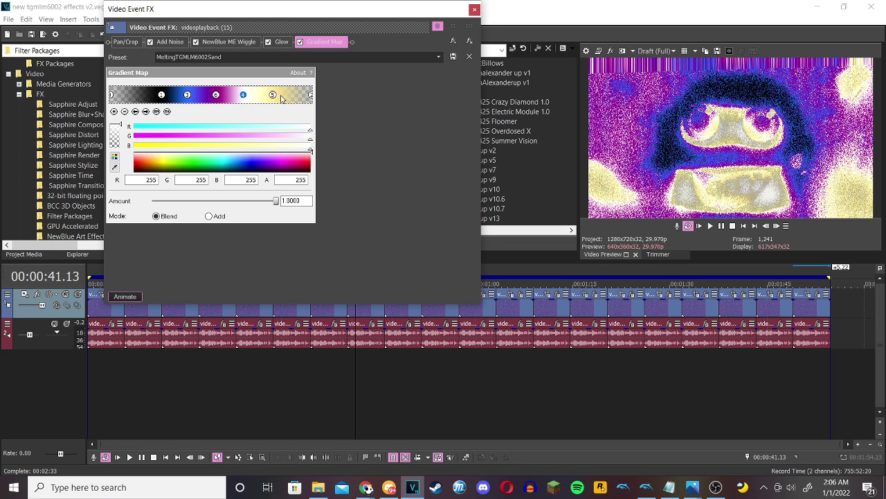
click(275, 96)
click(310, 97)
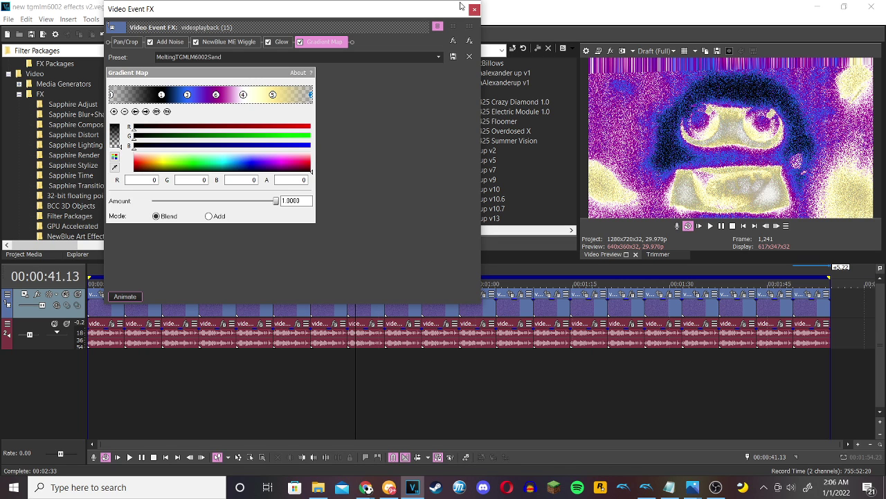
click(474, 9)
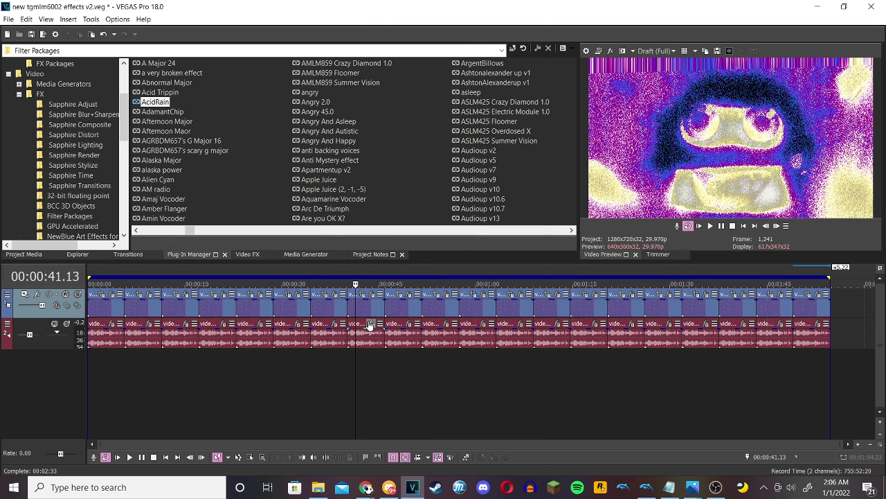
View the tb_grumblebum, ExpressFX Amplitude Modulation and IL Vocodex settings on the eighth clip's audio event.
click(369, 323)
click(237, 38)
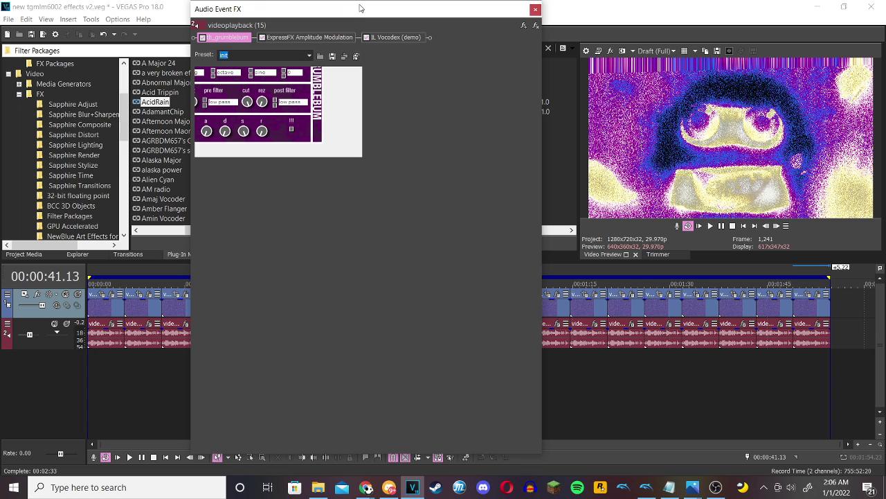
click(291, 38)
click(396, 38)
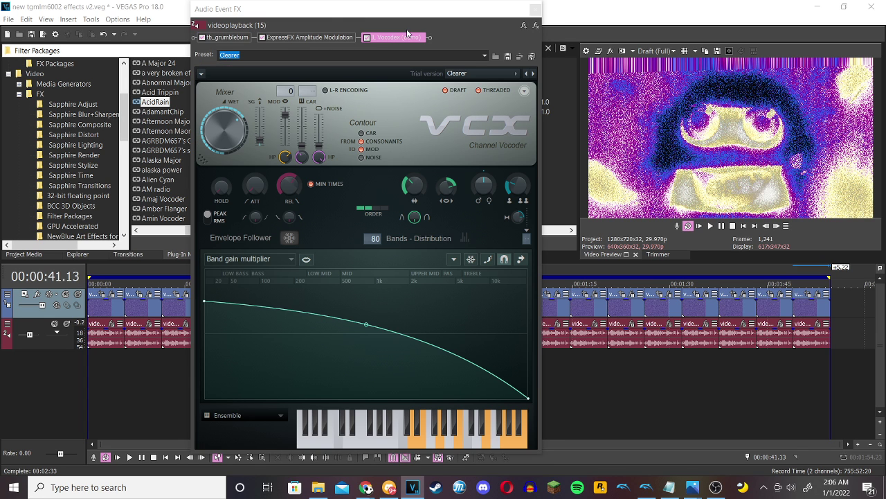
click(535, 9)
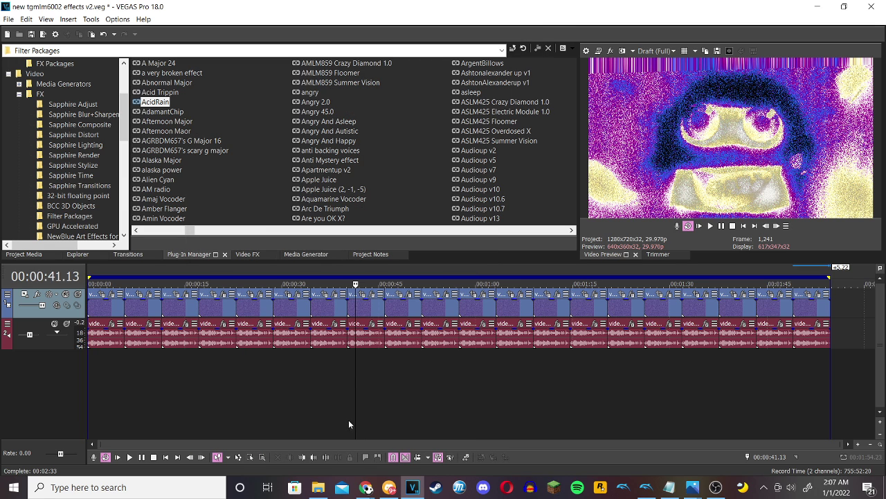
Select the ninth video clip and view its NewBlue ME Wiggle, NewBlue LE Light Rays and TV Simulator settings.
click(404, 311)
click(408, 300)
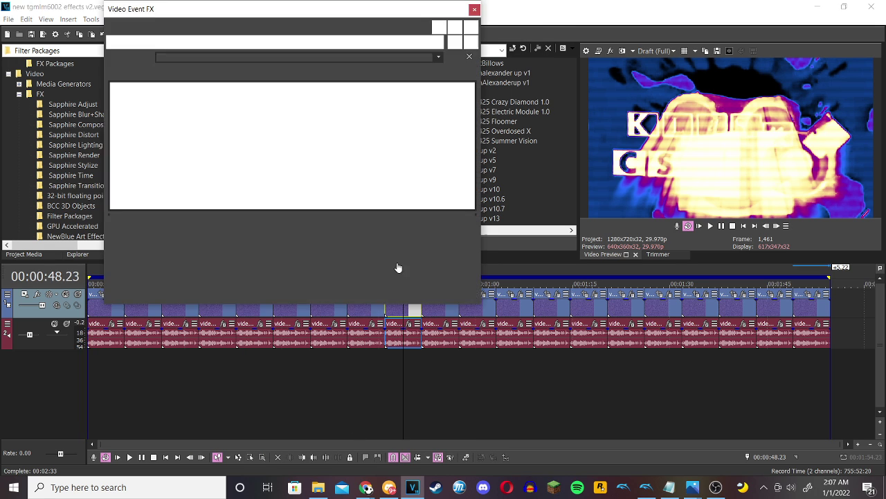
click(170, 43)
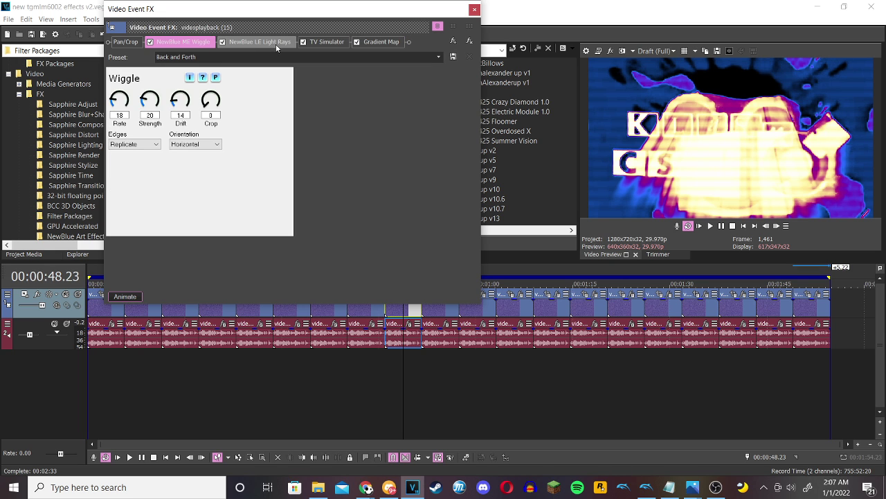
click(276, 44)
click(333, 44)
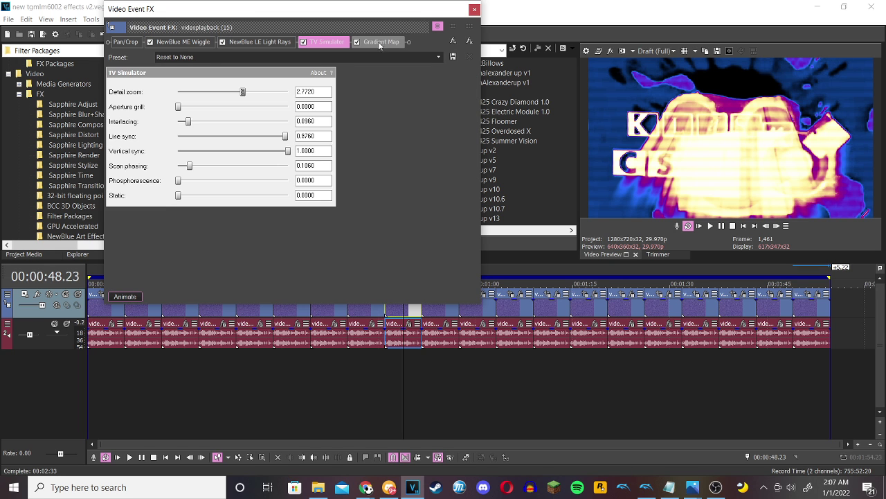
Examine the color points of the ninth clip's Gradient Map, closing the video effects when done.
click(392, 43)
click(210, 95)
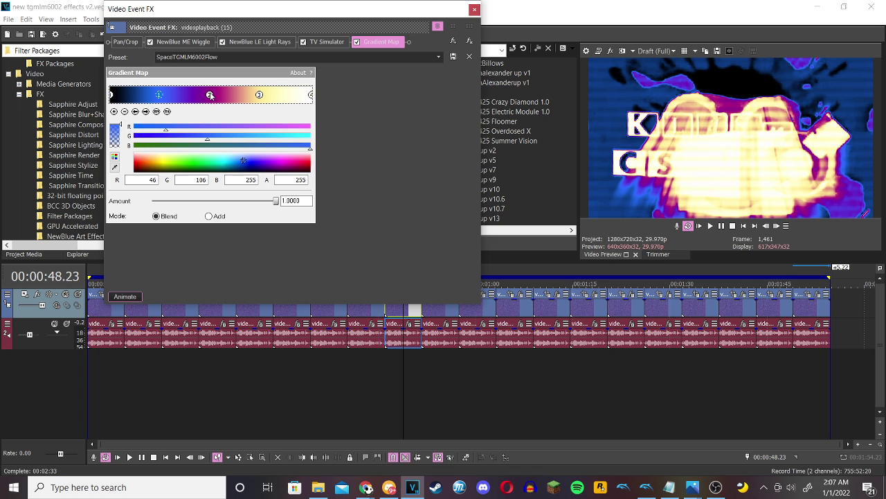
click(259, 95)
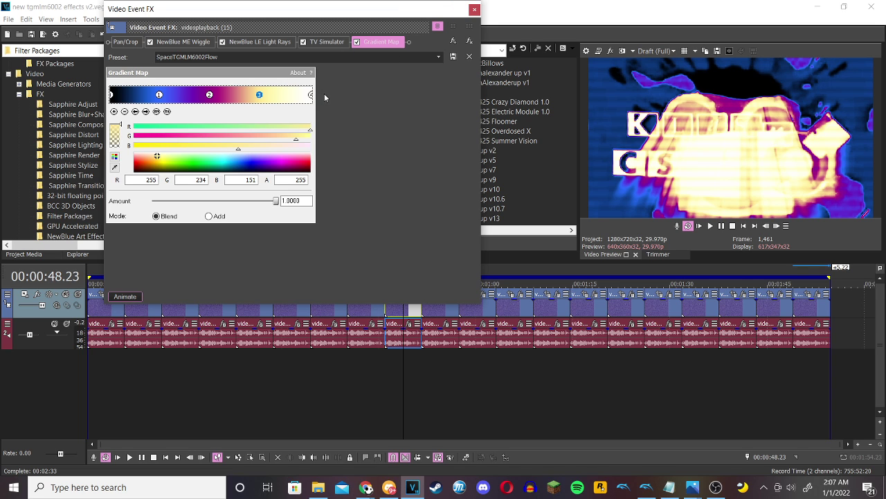
click(311, 95)
click(474, 10)
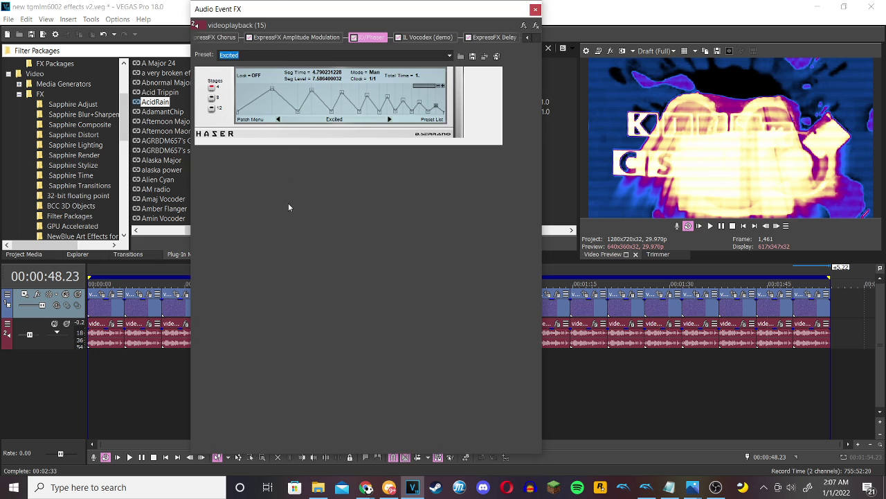
View the ExpressFX Chorus, Amplitude Modulation, IO/Phaser, IL Vocodex and ExpressFX Delay settings on the ninth audio event, closing its effects when done.
click(230, 38)
click(327, 38)
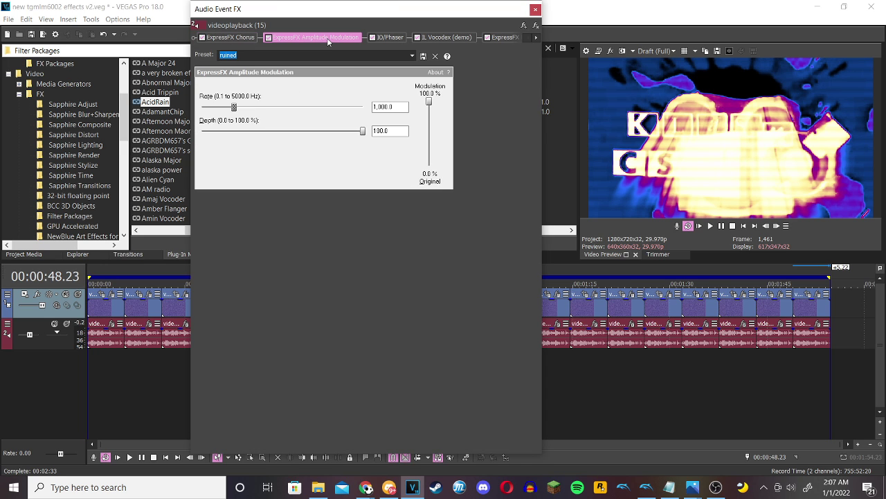
click(397, 38)
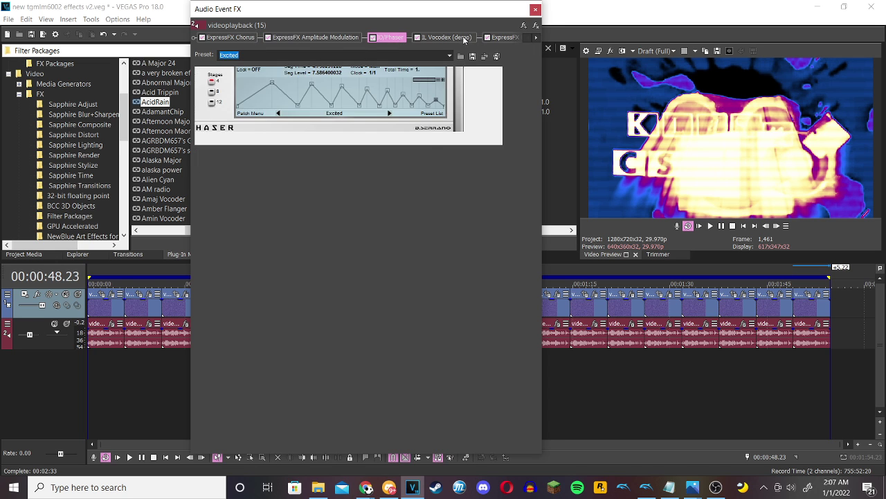
click(481, 39)
click(503, 39)
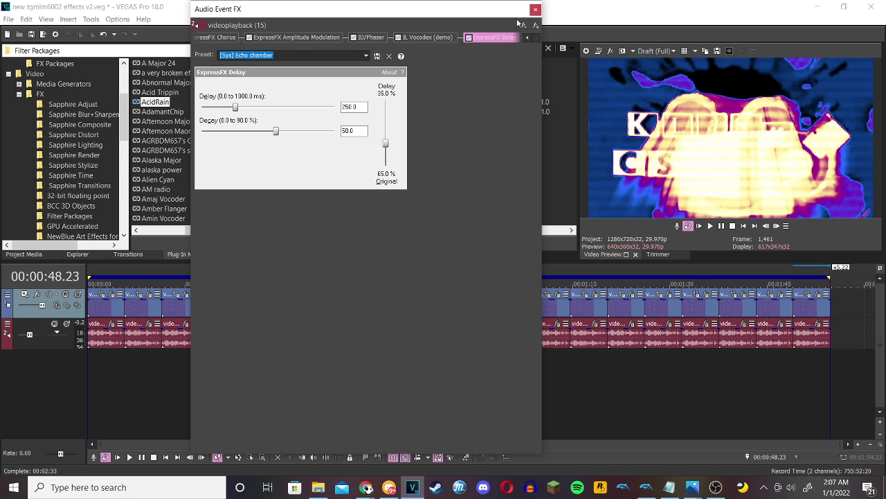
click(428, 38)
click(540, 9)
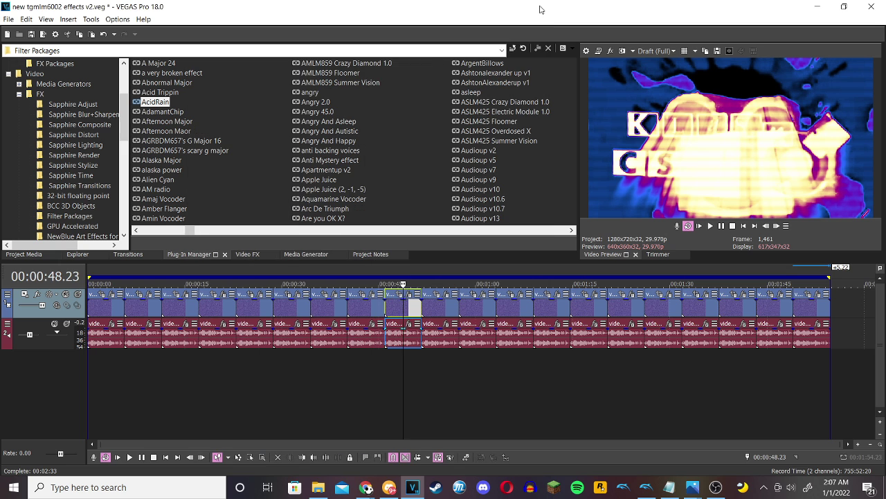
Select the tenth video clip and view its first Wave, NewBlue LE Light Rays and second Wave settings.
click(441, 306)
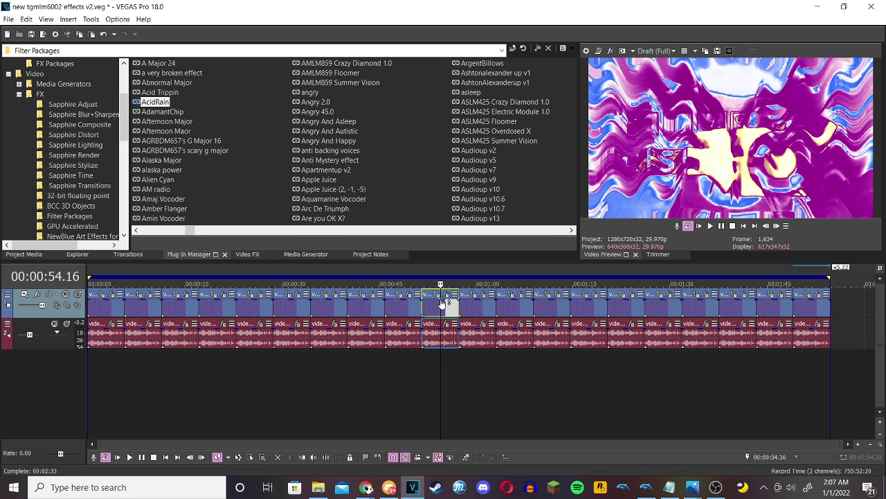
click(447, 294)
click(169, 45)
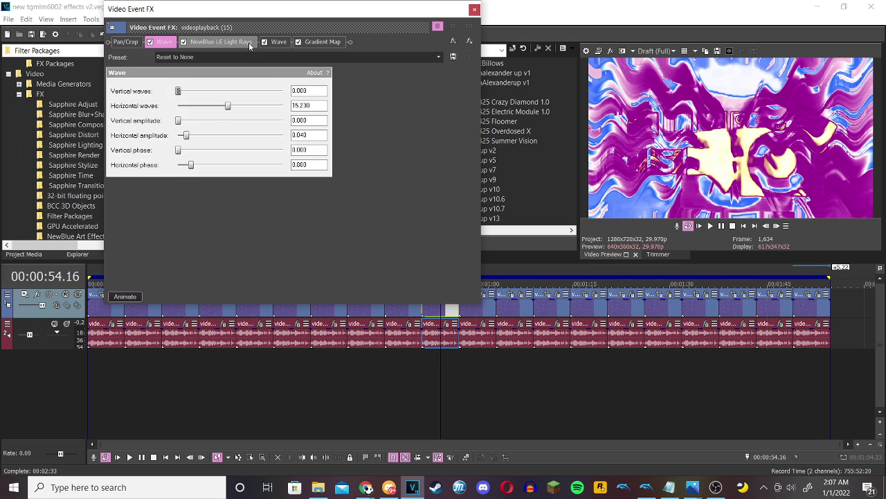
click(239, 42)
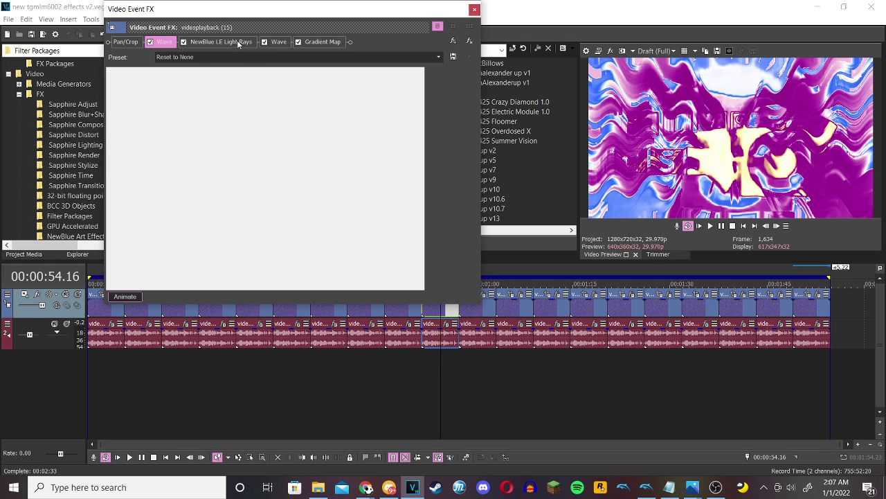
click(278, 42)
Examine each color point of the tenth clip's Gradient Map, closing the video effects when done.
click(322, 42)
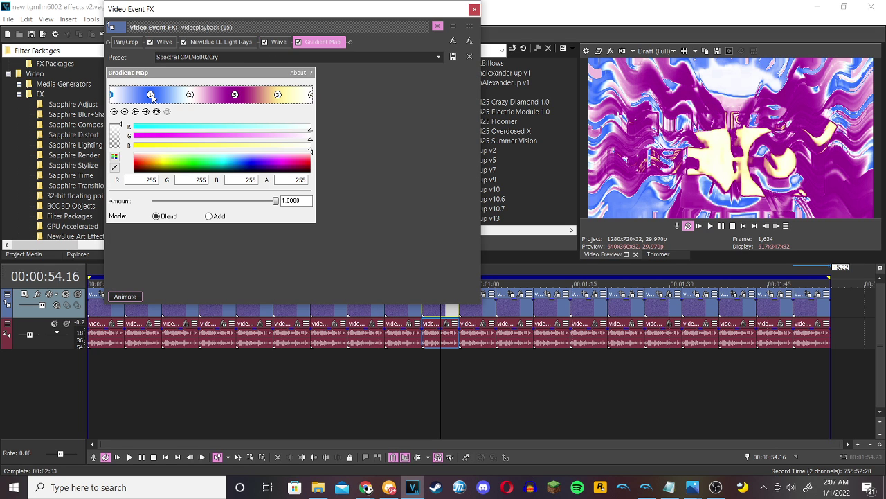
click(152, 95)
click(190, 95)
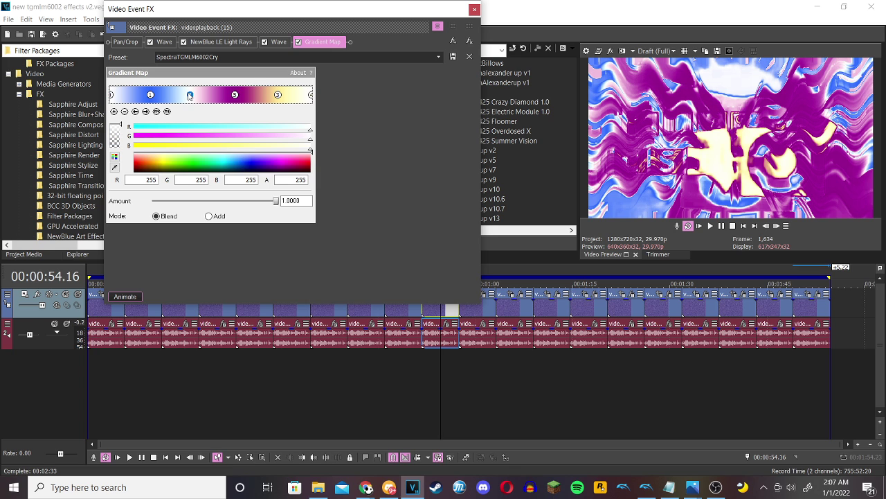
click(234, 95)
click(278, 95)
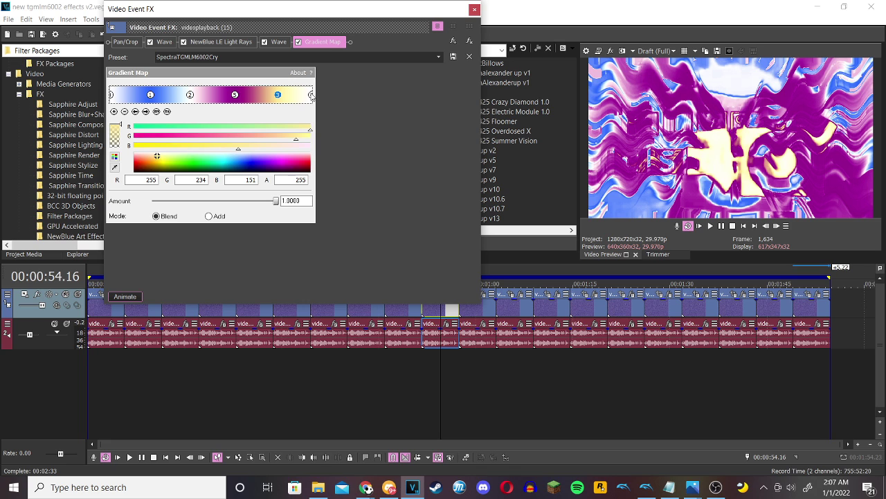
click(311, 95)
click(475, 11)
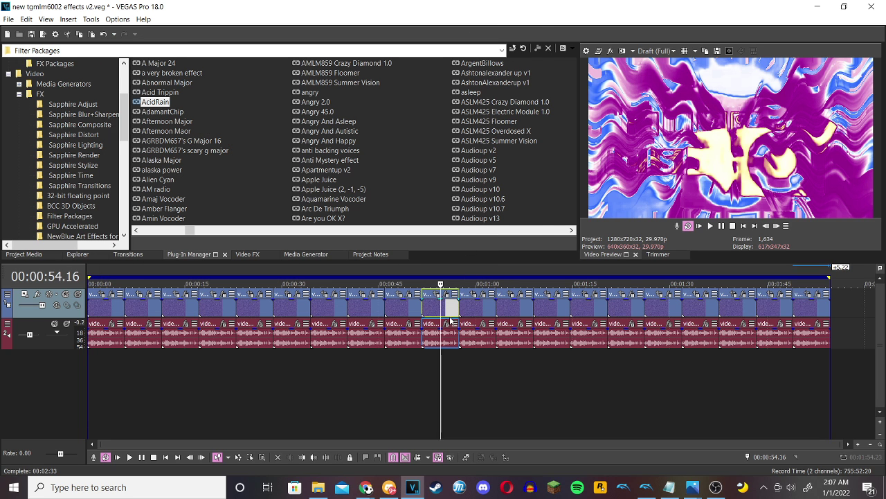
View the IL Vocodex, Resonant Filter, ExpressFX Chorus and Chorus settings on the tenth clip's audio event, closing its effects when done.
click(451, 324)
click(233, 38)
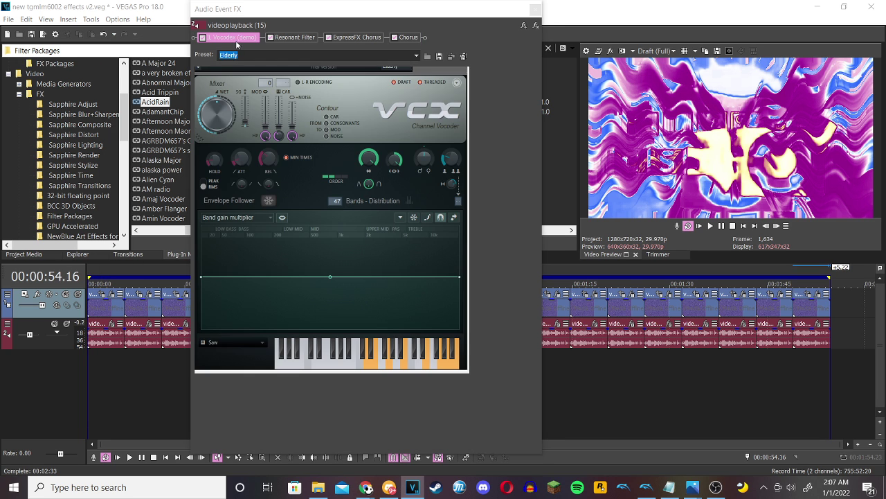
click(305, 38)
click(368, 38)
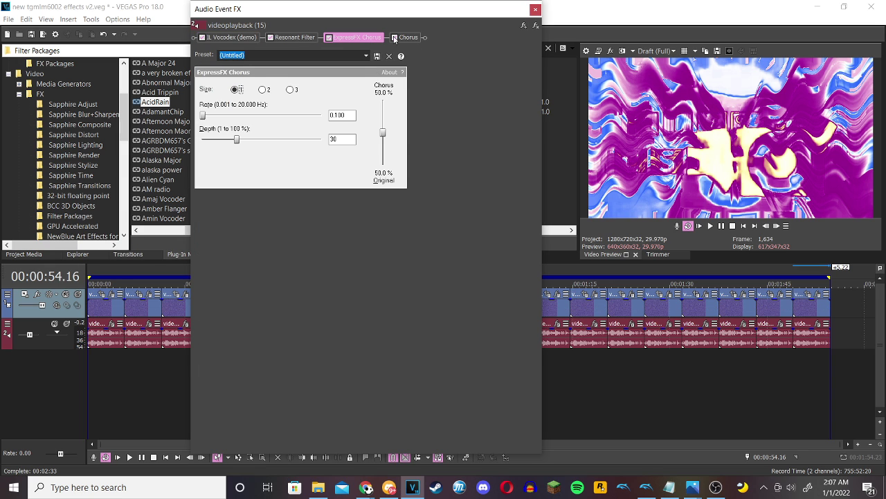
click(409, 37)
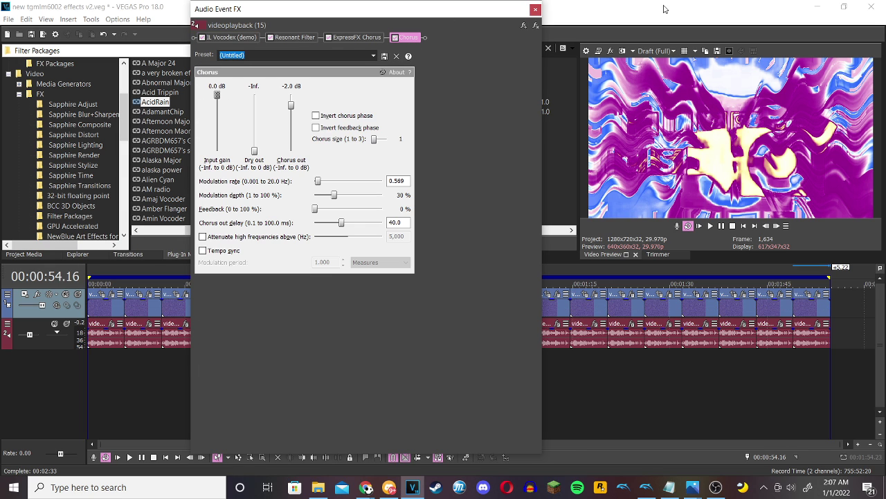
click(537, 7)
Move to the eleventh clip and view its Glow, Rays and NewBlue ME Shear Energy video effect settings.
click(471, 345)
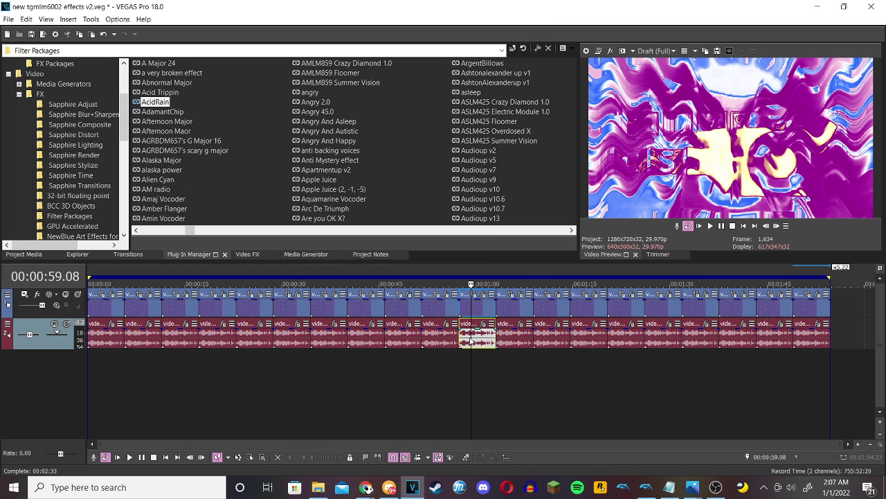
click(485, 295)
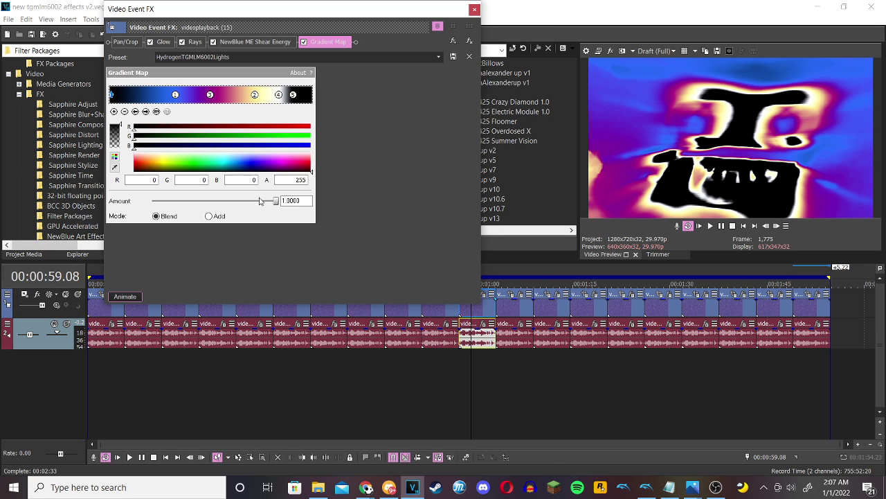
click(162, 43)
click(198, 46)
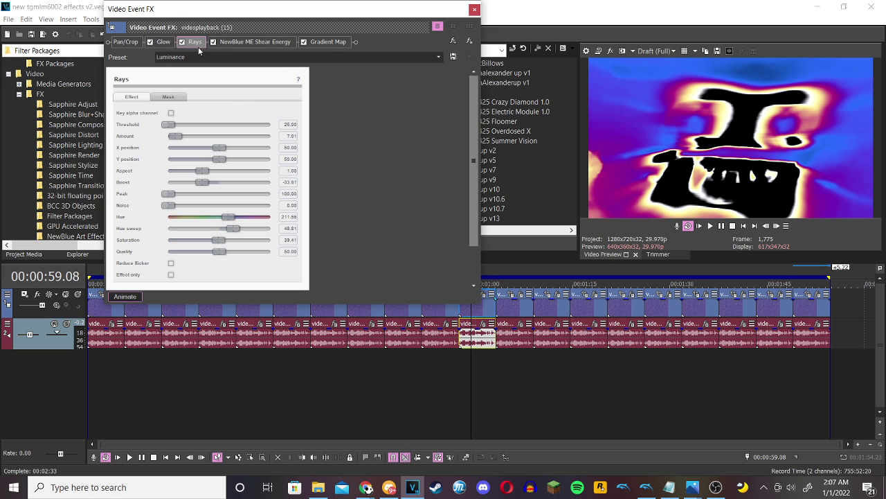
click(245, 41)
Examine the color points of the eleventh clip's Gradient Map in turn, closing the video effects when done.
click(326, 41)
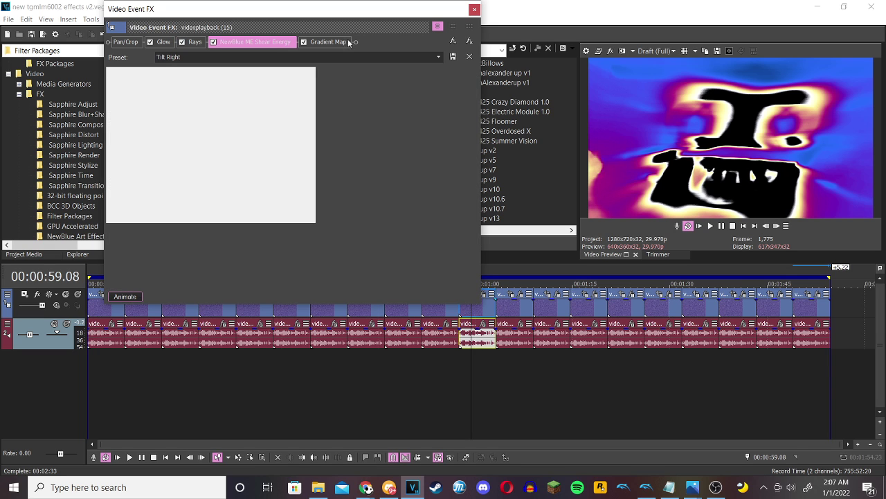
click(176, 95)
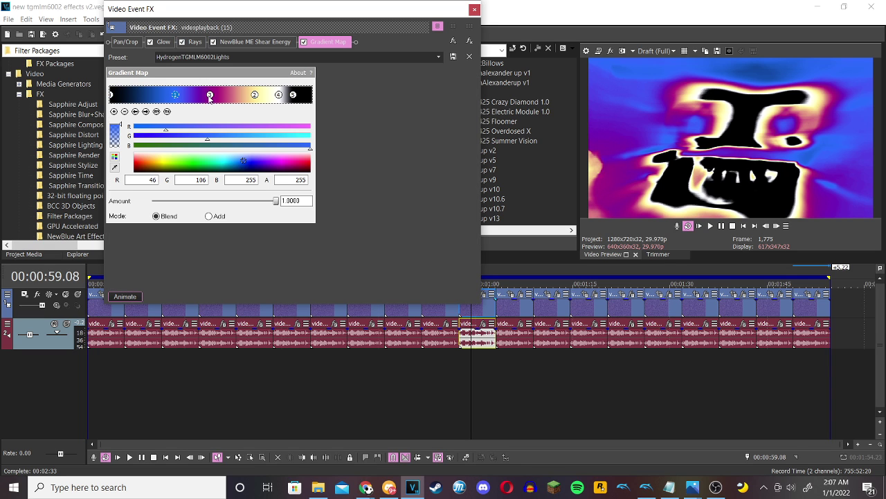
click(211, 95)
click(256, 96)
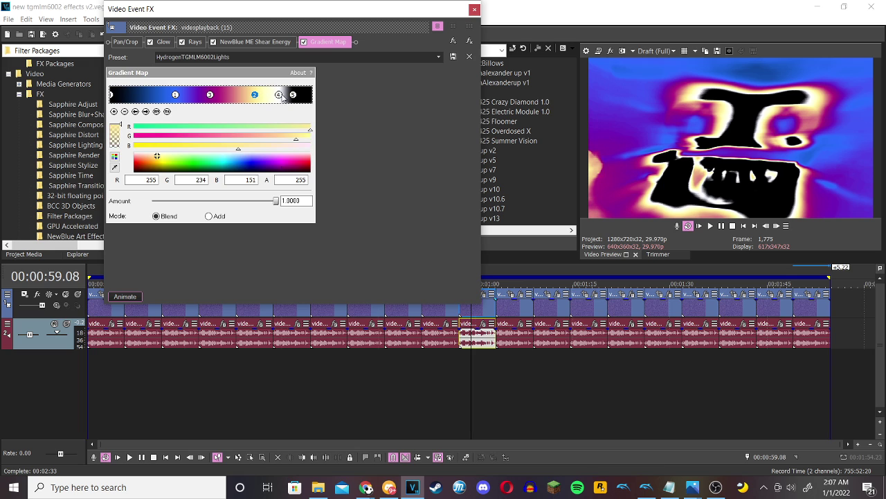
click(278, 95)
click(293, 95)
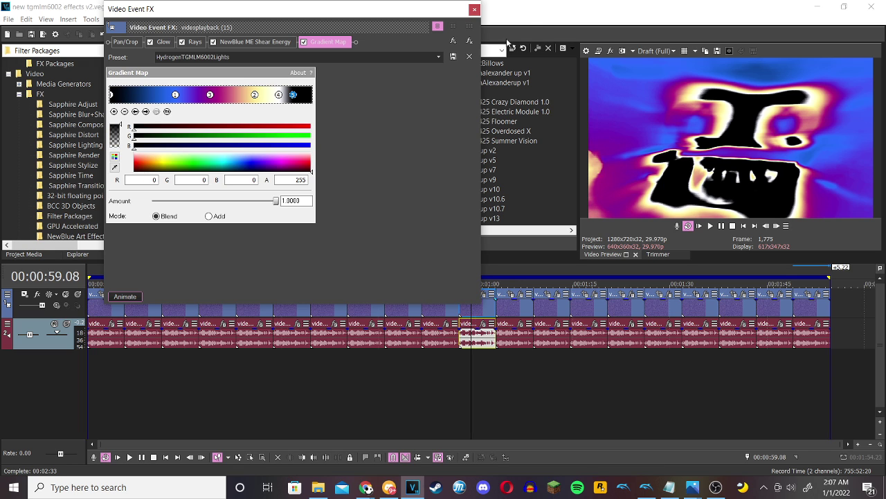
click(474, 10)
View the CAMOUFLAGE and IL Vocodex settings on the eleventh clip's audio event, closing its effects when done.
click(483, 329)
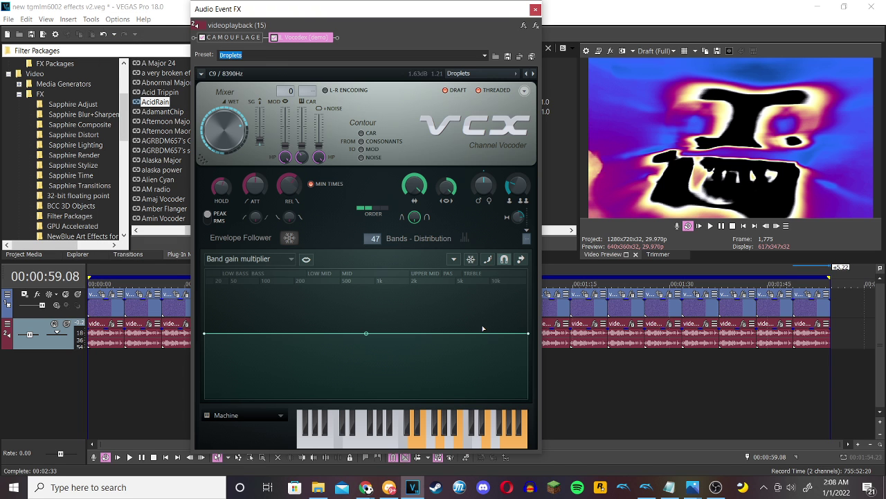
click(257, 37)
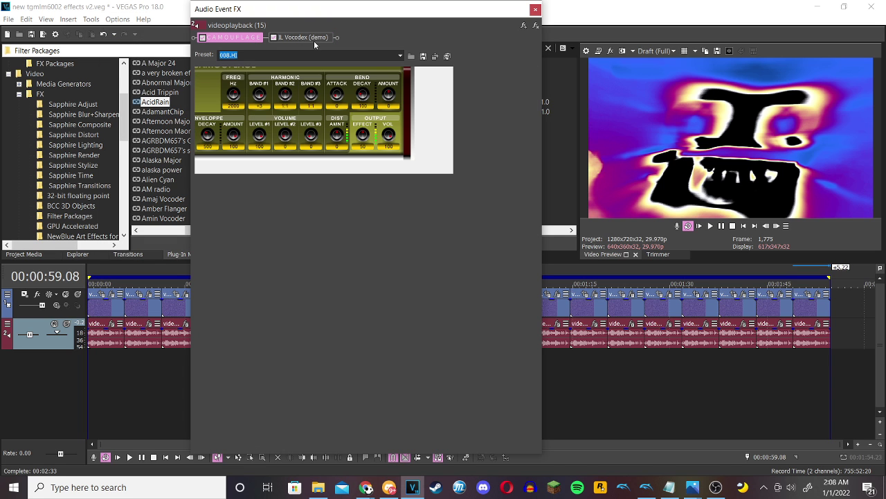
click(316, 38)
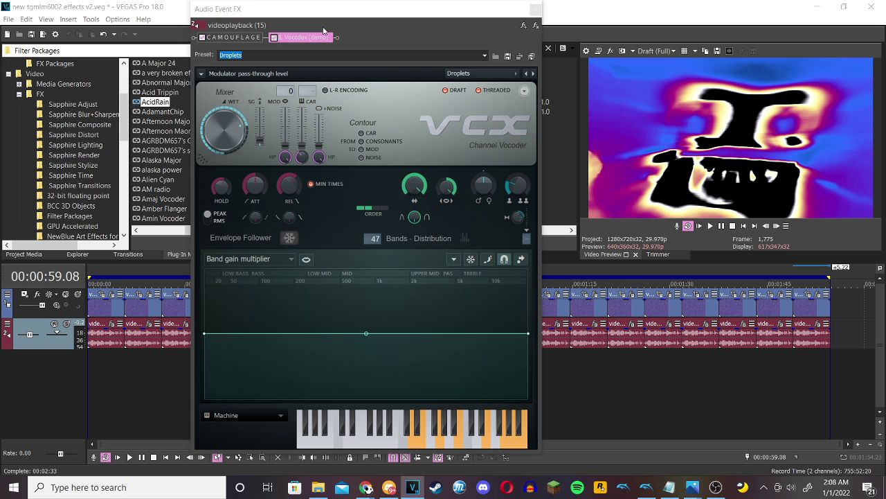
click(536, 9)
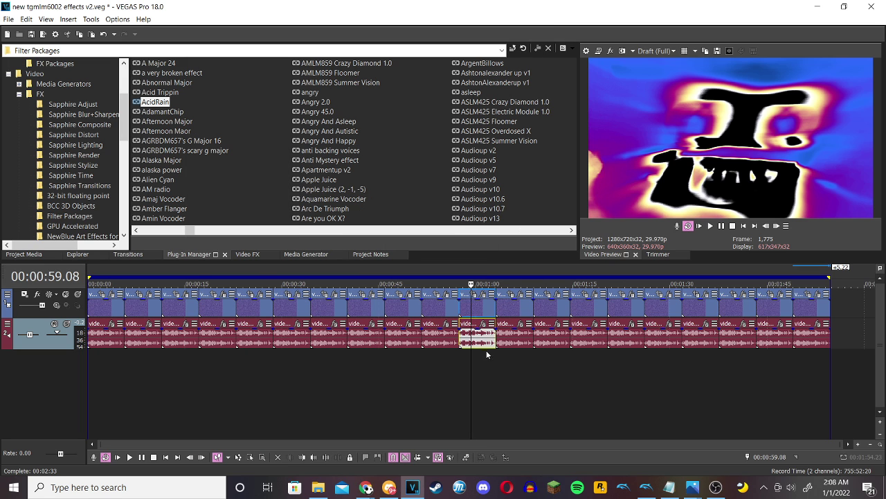
Move to the twelfth clip and view its NewBlue ME Active Camera, NewBlue ME Ripple, Swirl and Rays settings.
click(508, 351)
click(519, 299)
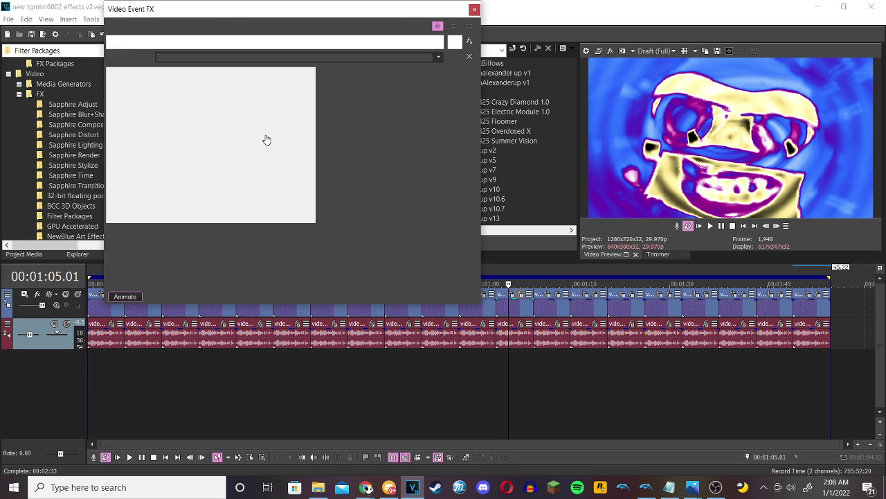
click(177, 42)
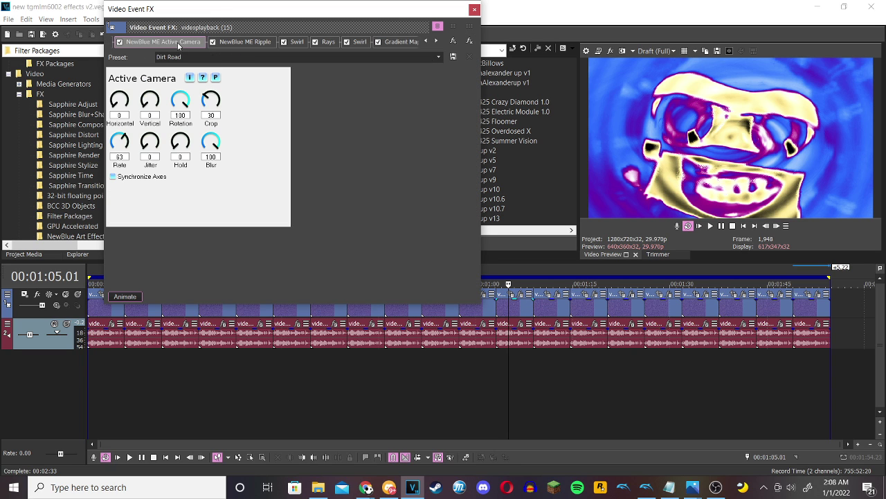
click(252, 42)
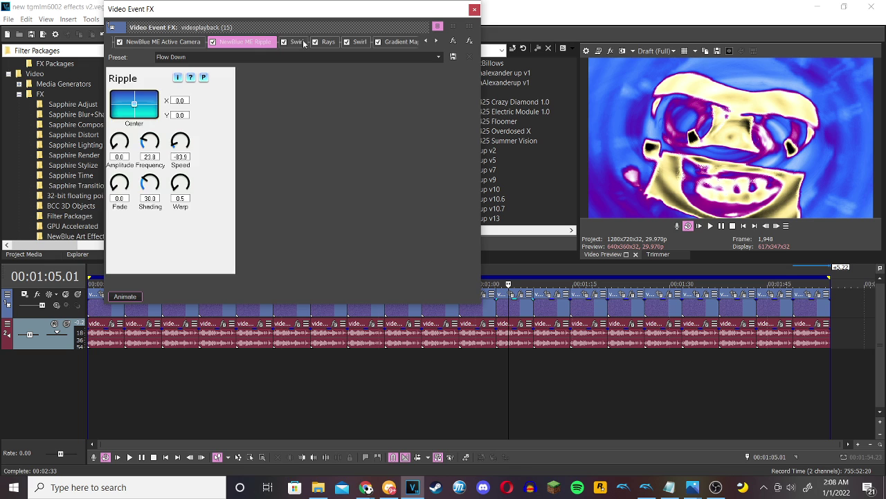
click(302, 42)
click(344, 43)
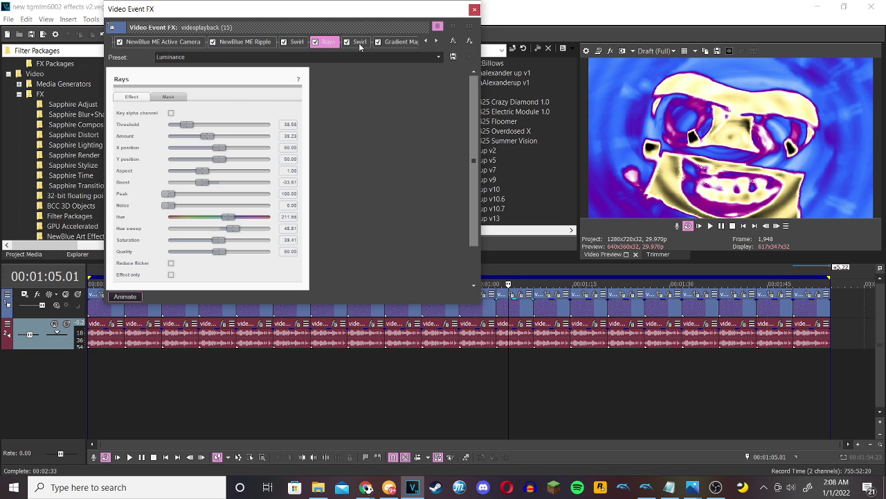
Step through the color points of the twelfth clip's Gradient Map, closing the video effects when done.
click(413, 42)
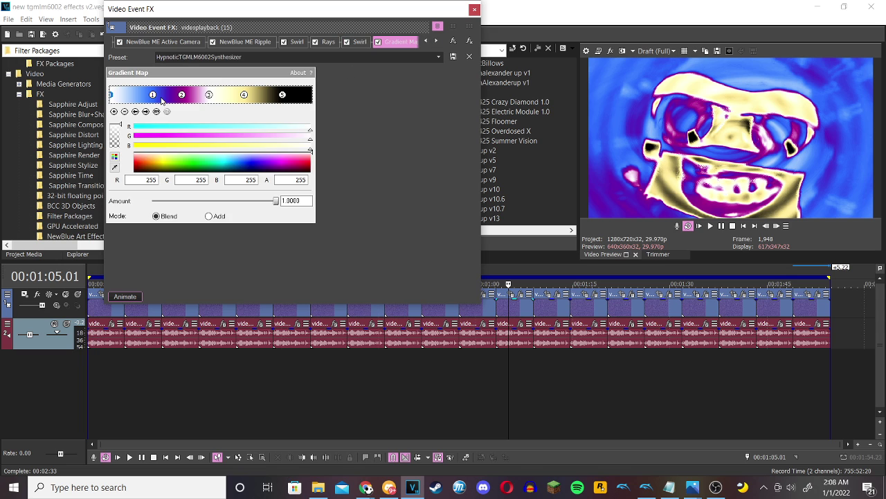
click(145, 111)
click(145, 111)
click(145, 112)
click(145, 112)
click(475, 6)
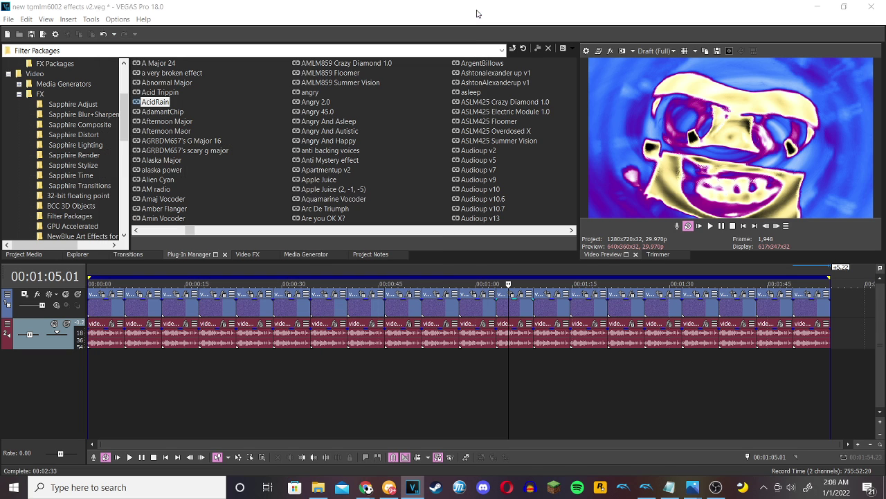
View the IL Vocodex and tb_grumblebum settings on the twelfth clip's audio event, closing its effects when done.
click(519, 324)
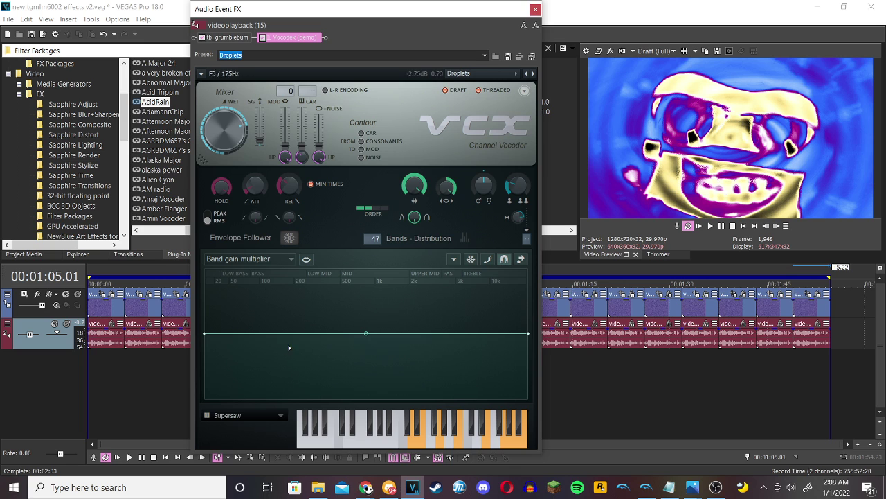
click(248, 37)
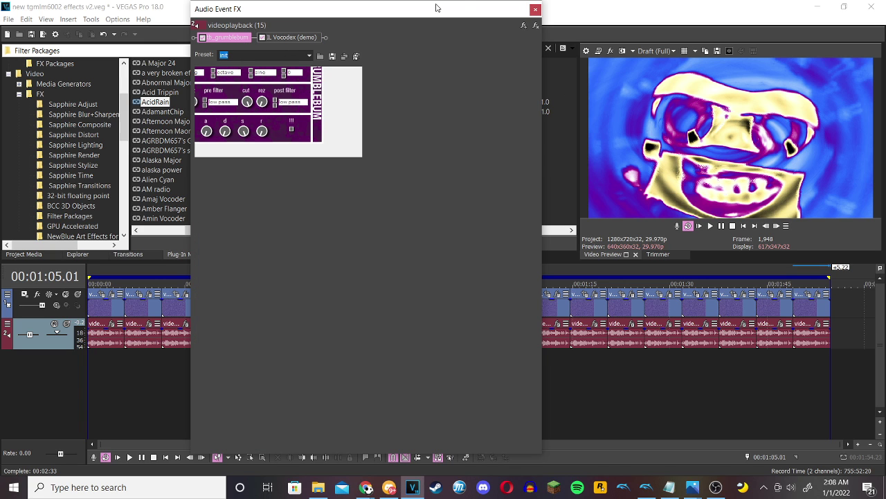
click(534, 10)
Move to the thirteenth clip, step through its Gradient Map color points, and view the IL Vocodex settings on its audio event.
click(550, 325)
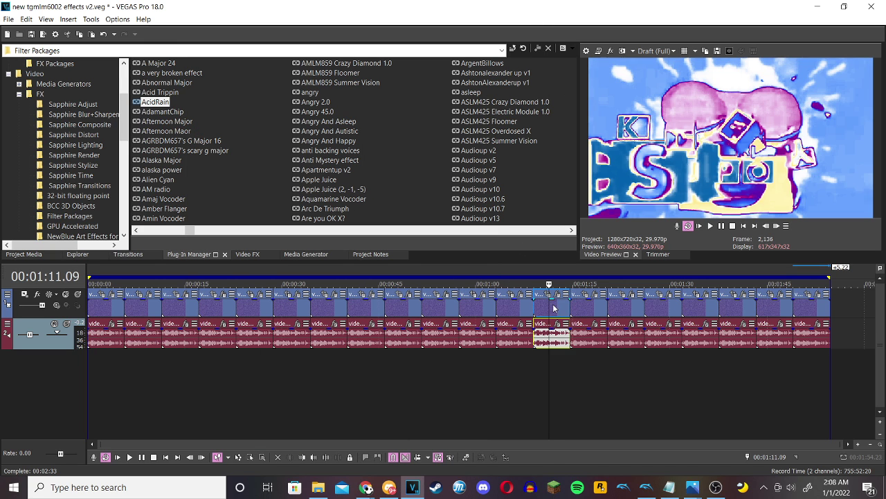
click(557, 296)
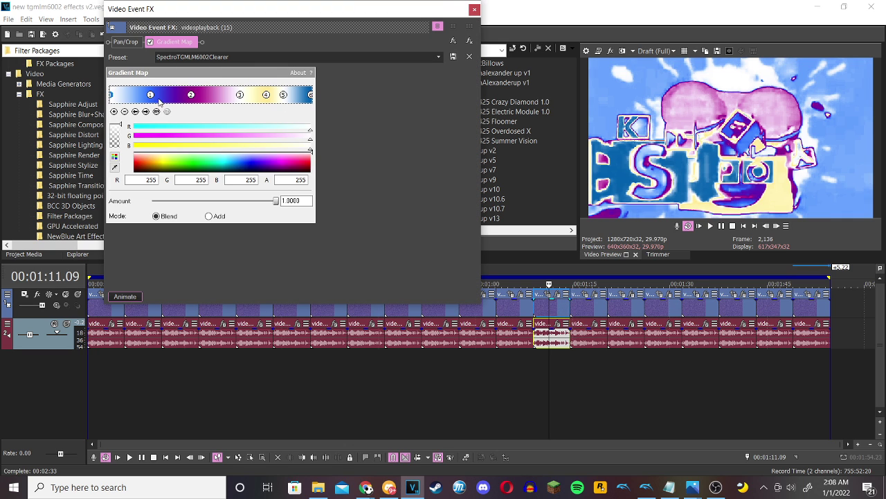
click(151, 95)
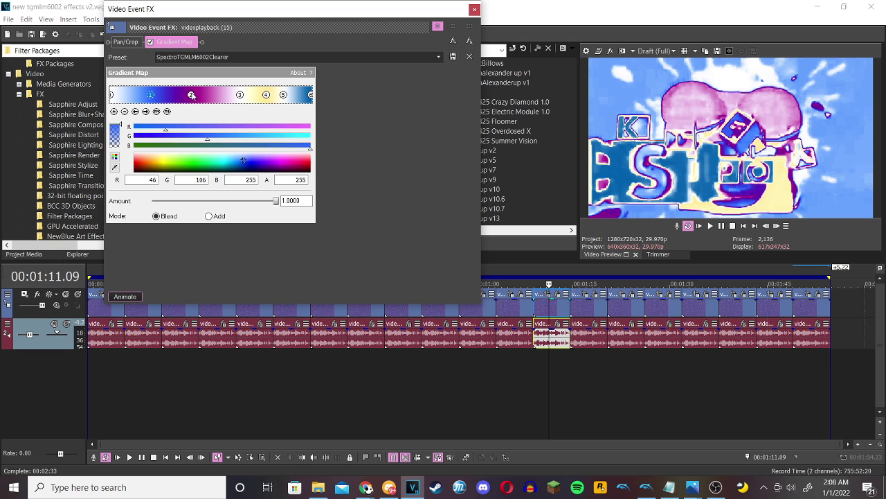
click(192, 95)
click(146, 112)
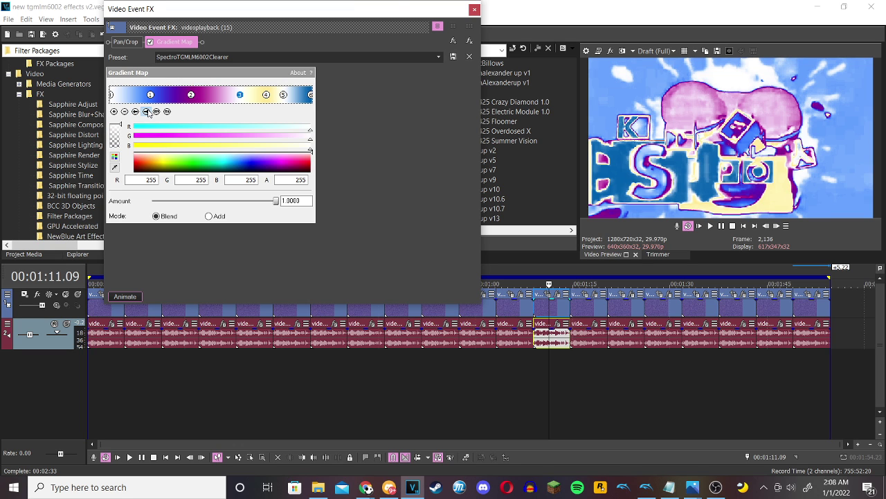
click(147, 112)
click(148, 112)
click(148, 112)
click(474, 10)
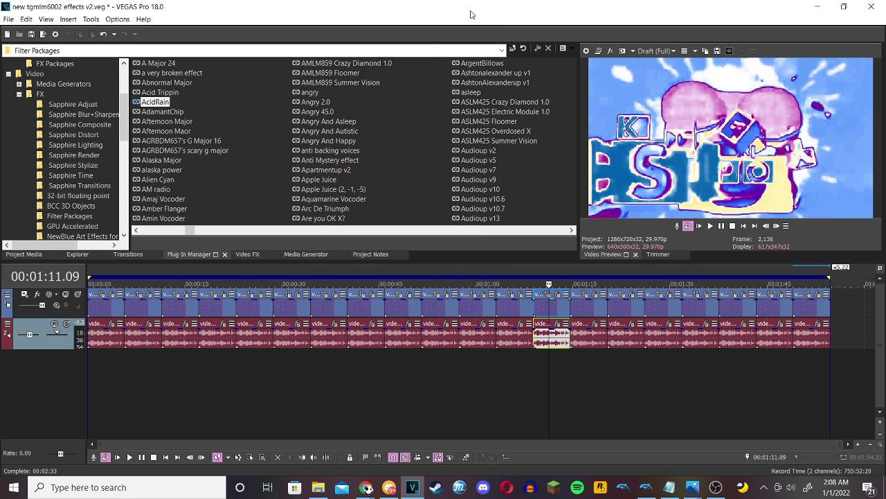
click(557, 323)
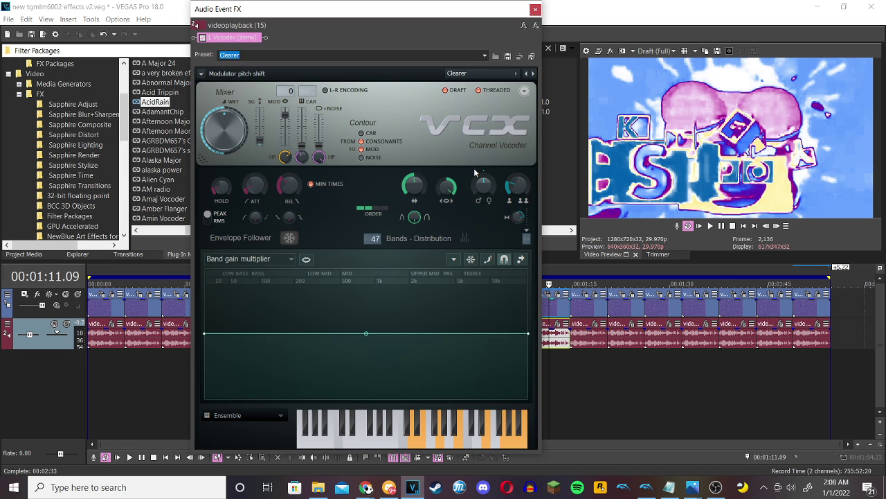
click(535, 9)
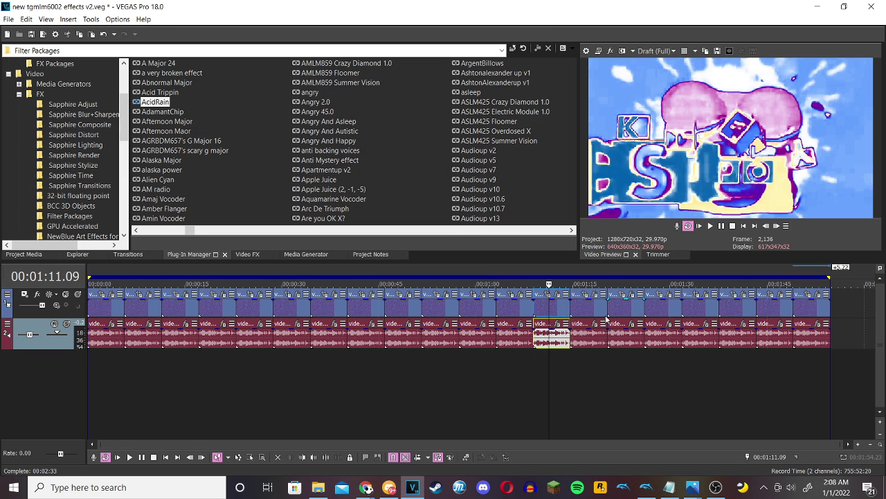
Move to the fourteenth clip, step through its Gradient Map color points, and view the vocoder settings on its audio event.
click(582, 360)
click(595, 295)
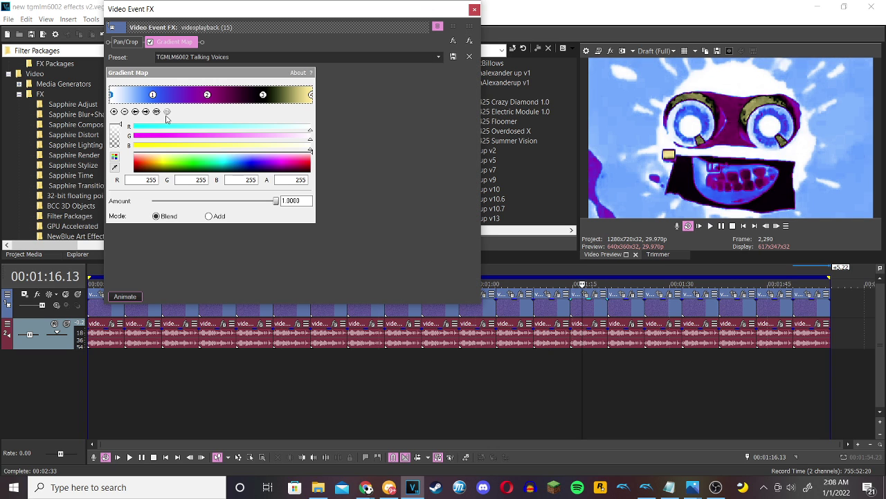
click(145, 111)
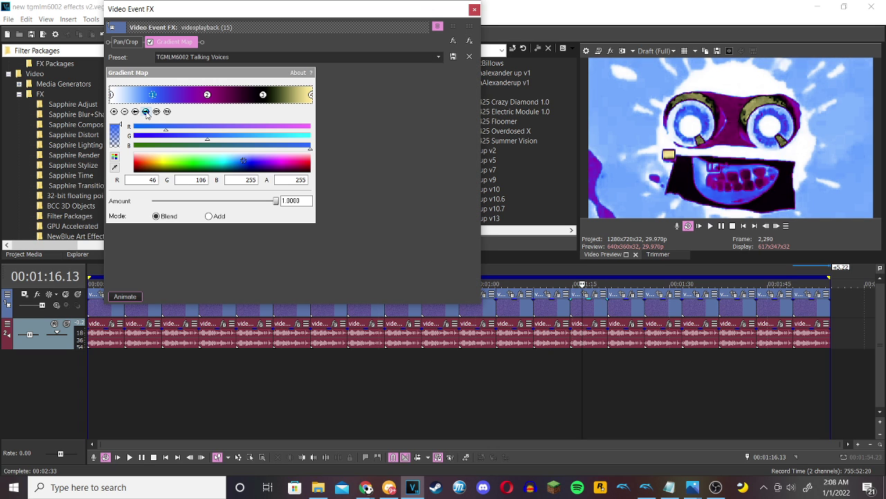
click(145, 111)
click(145, 111)
click(146, 111)
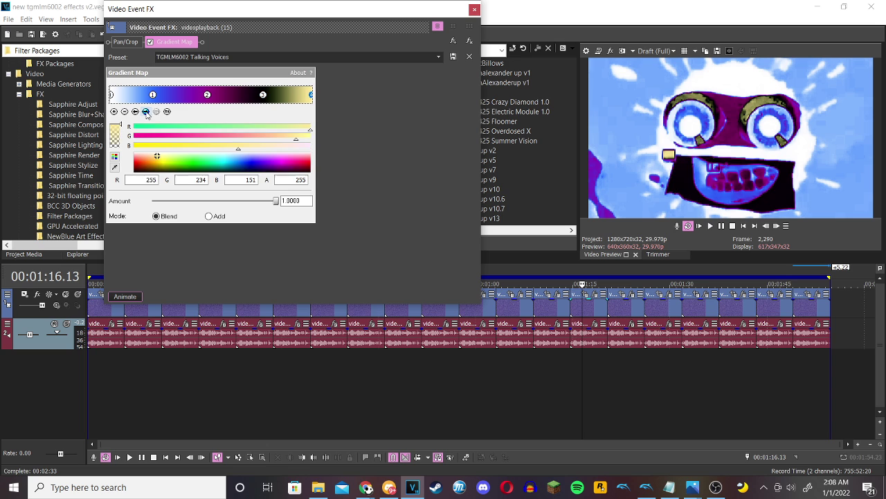
click(474, 9)
click(595, 325)
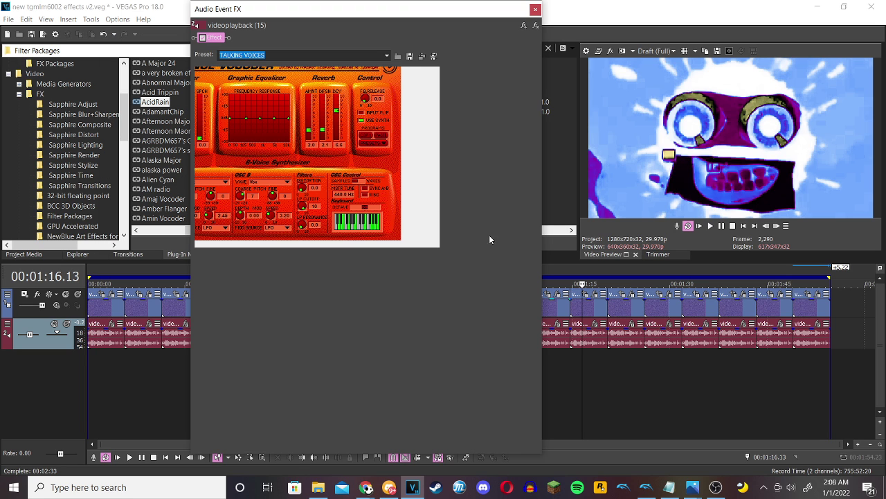
click(535, 10)
Move to the fifteenth clip, inspect each Gradient Map color point, and view the vocoder settings on its audio event.
click(622, 311)
click(632, 296)
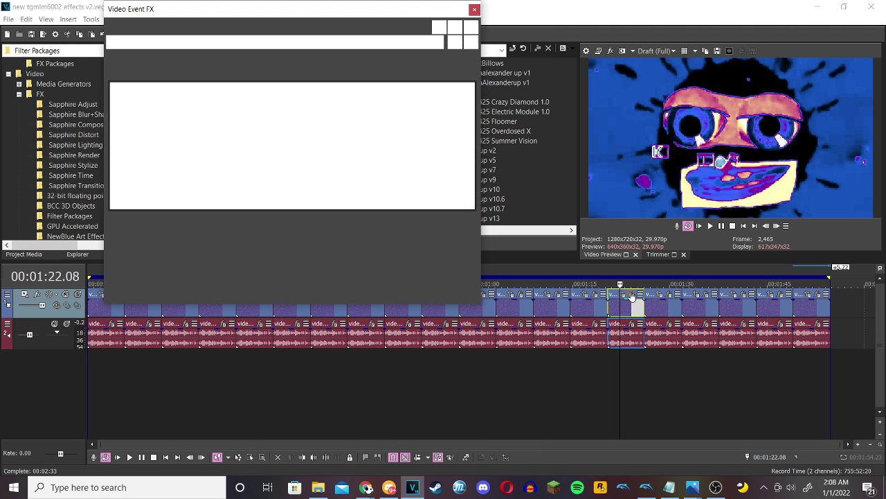
click(148, 96)
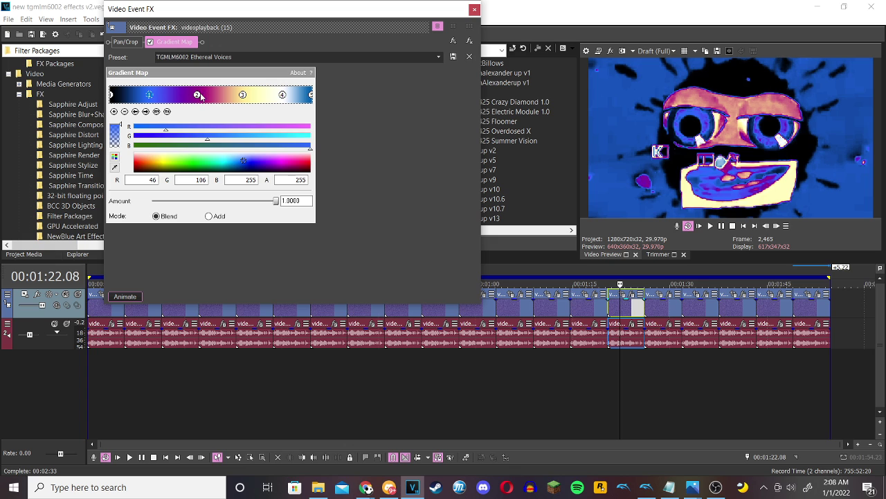
click(199, 95)
click(242, 95)
click(282, 95)
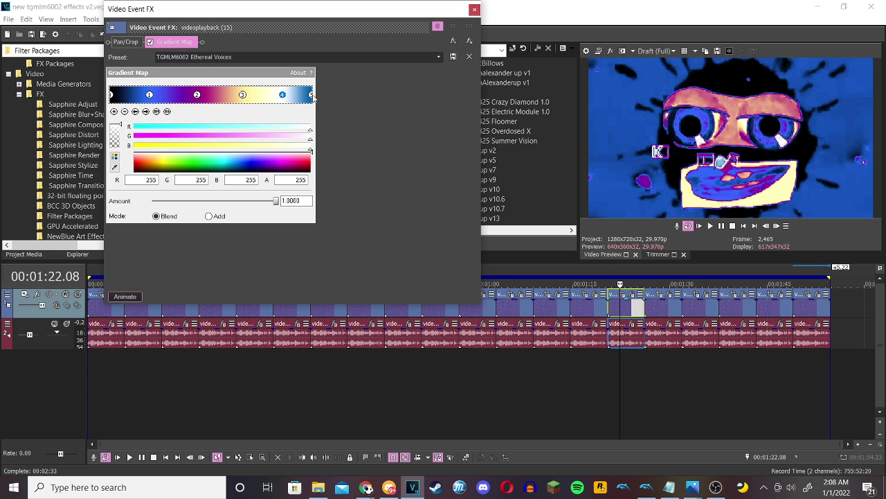
click(311, 95)
click(474, 9)
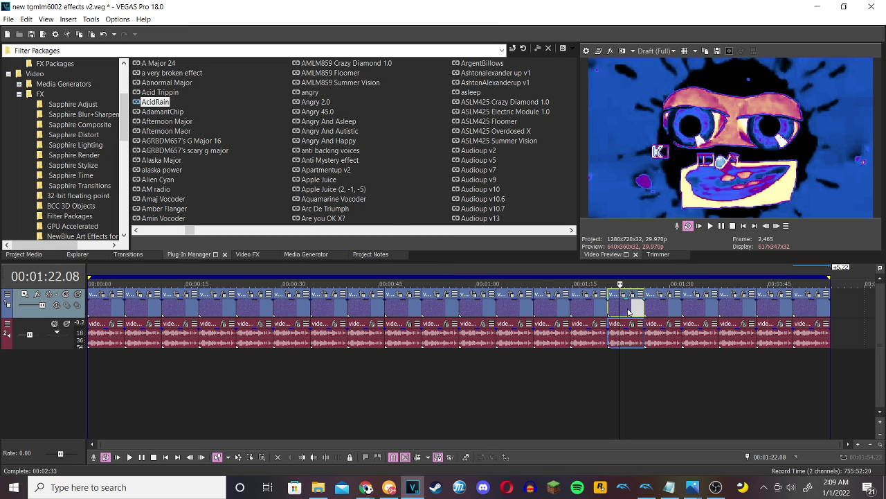
click(631, 324)
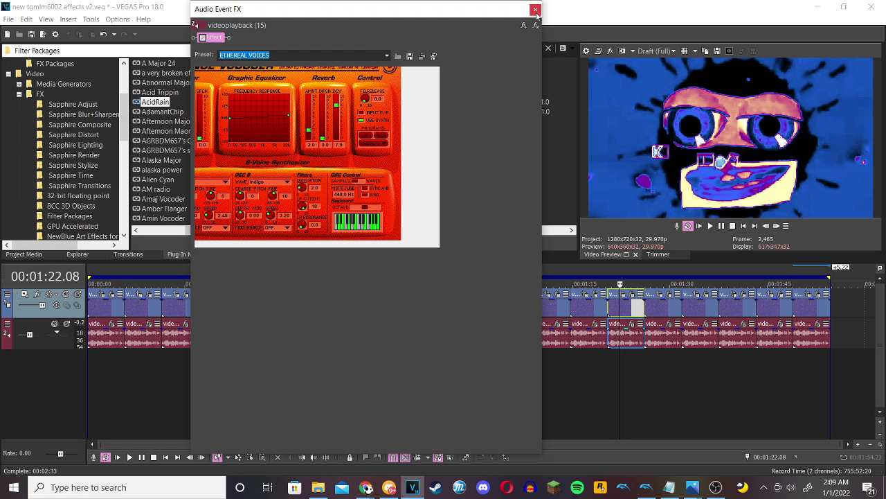
click(536, 10)
Move to the sixteenth clip and view the settings of its Wave effect and both Cookie Cutter effects.
click(657, 358)
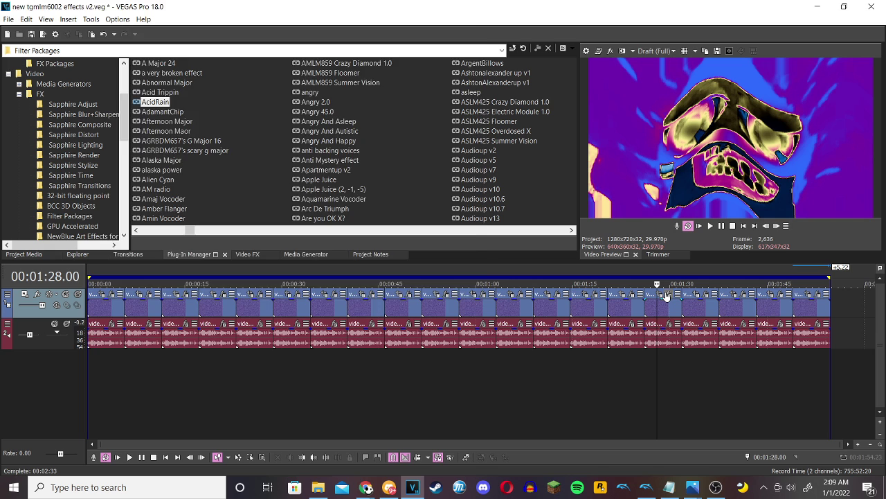
click(669, 294)
click(163, 42)
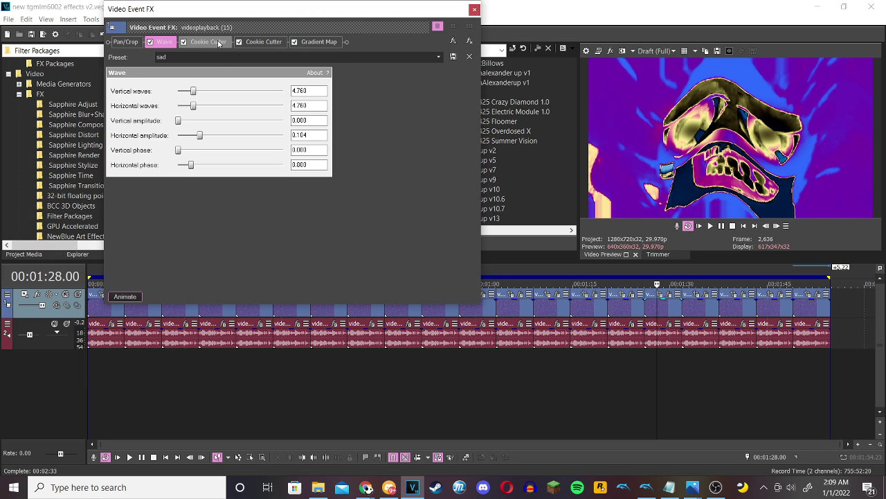
click(219, 43)
click(262, 43)
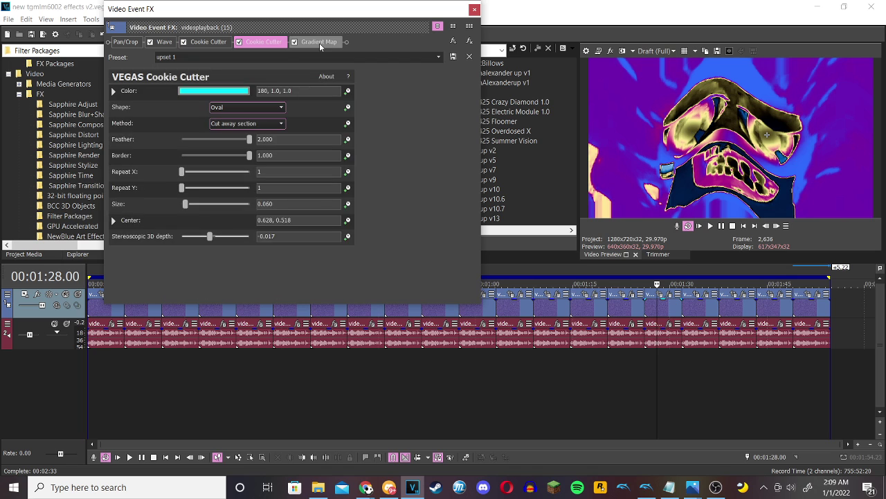
Step through the color points of the sixteenth clip's Gradient Map, closing the video effects when done.
click(319, 43)
click(145, 112)
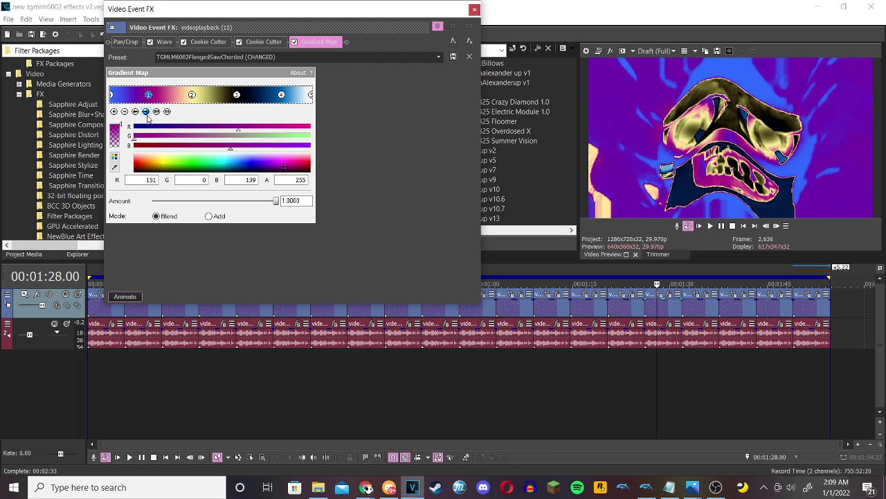
click(146, 112)
click(146, 112)
click(145, 112)
click(145, 112)
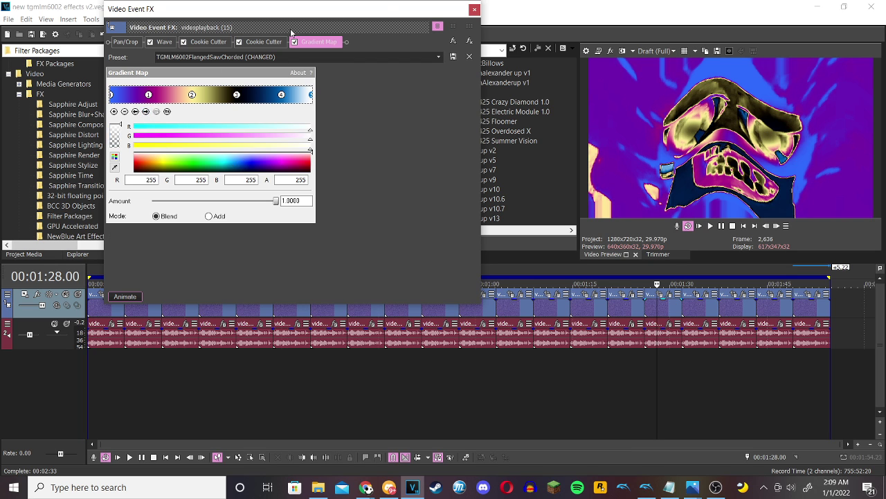
click(474, 9)
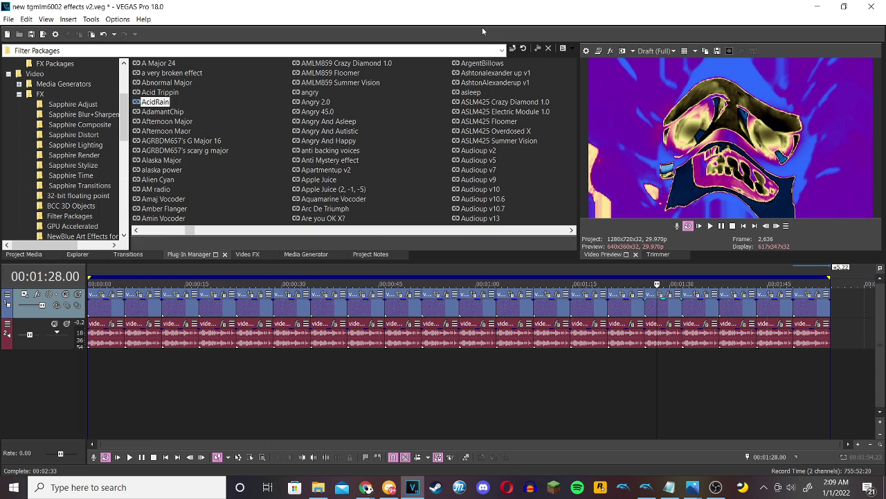
View the vocoder settings on the sixteenth clip's audio event, and briefly reopen the clip's video effects before closing them.
click(668, 324)
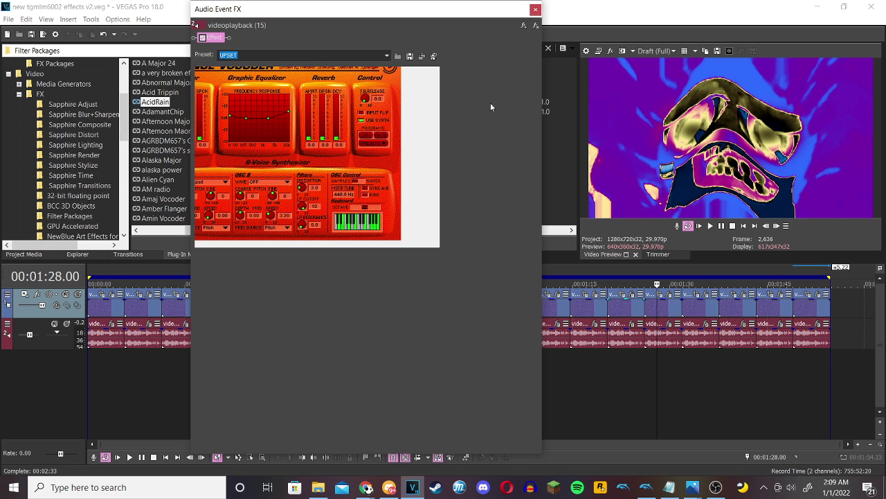
click(535, 10)
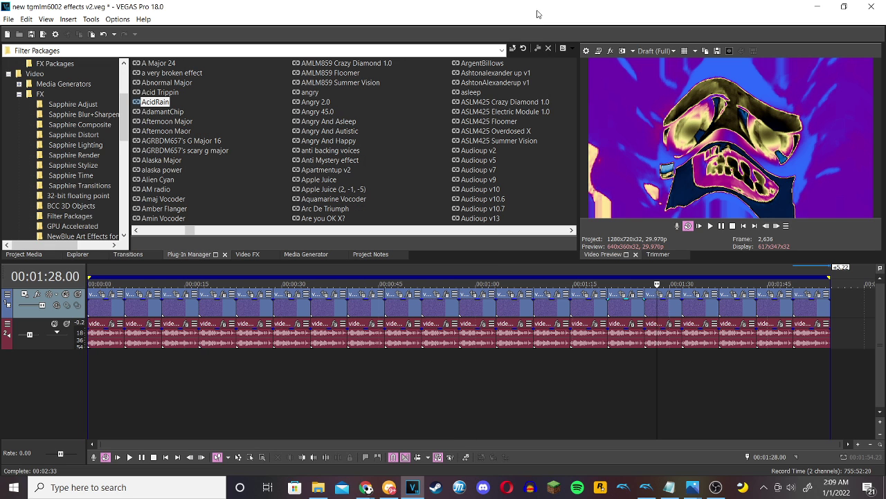
click(665, 295)
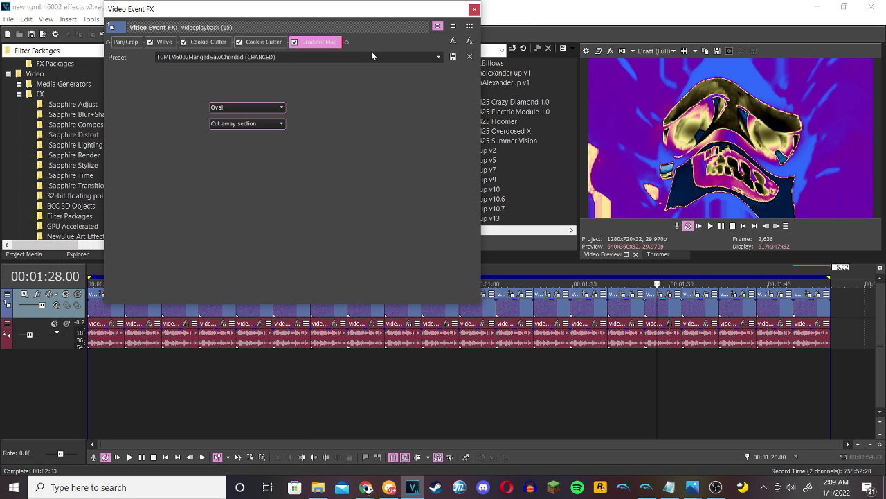
click(474, 9)
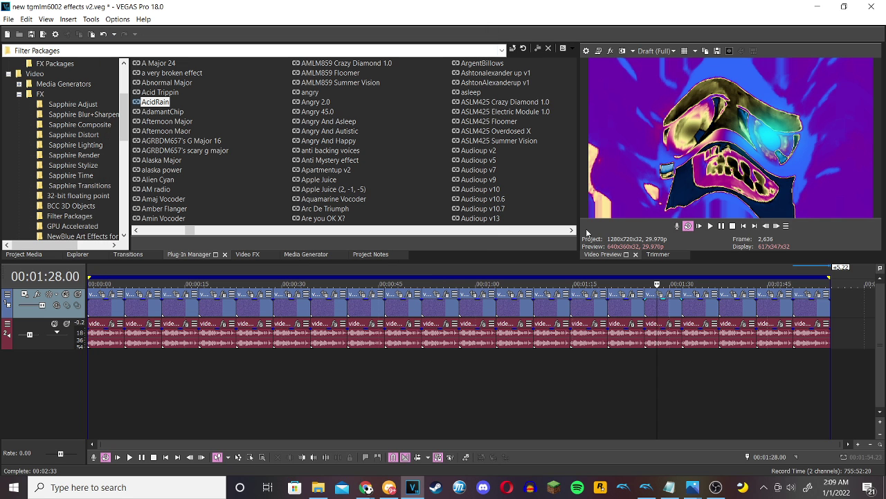
Move to the seventeenth clip and view its first Swirl at the end of the effect timeline, its Rays and its second Swirl.
click(689, 355)
click(704, 295)
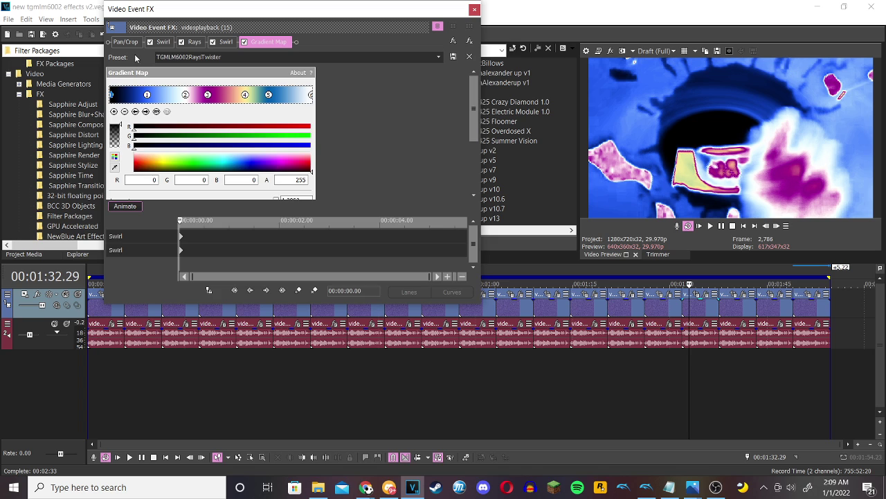
click(162, 42)
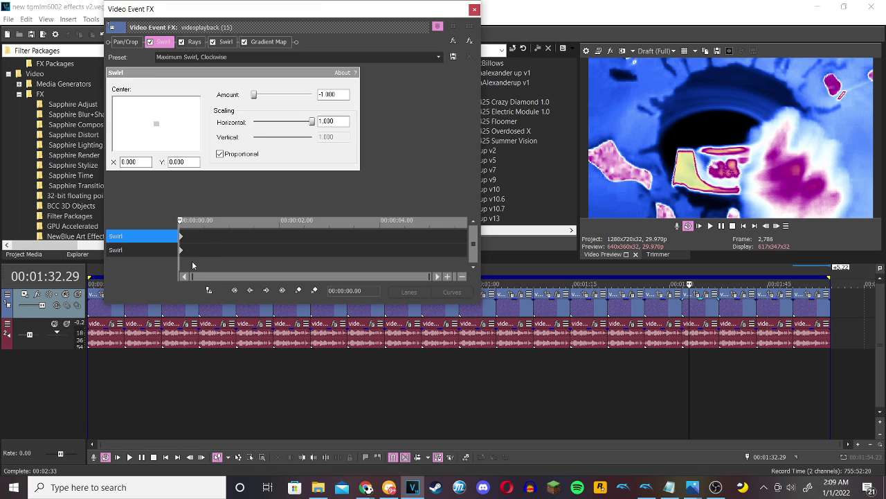
drag(183, 259, 464, 253)
click(184, 43)
click(183, 43)
click(193, 43)
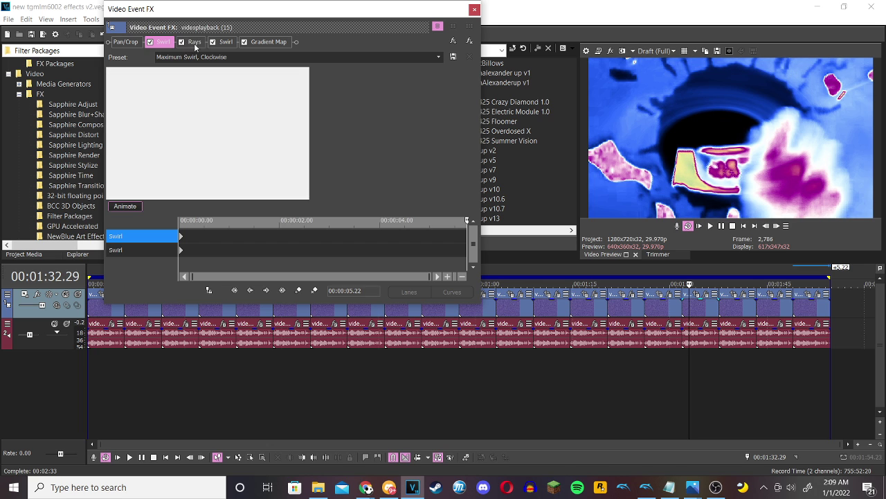
click(232, 42)
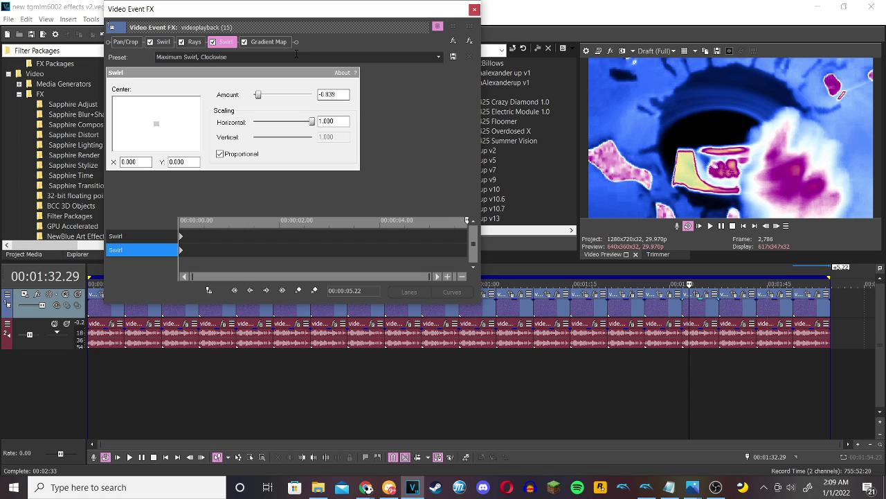
Step through the color points of the seventeenth clip's Gradient Map, closing the video effects when done.
click(273, 43)
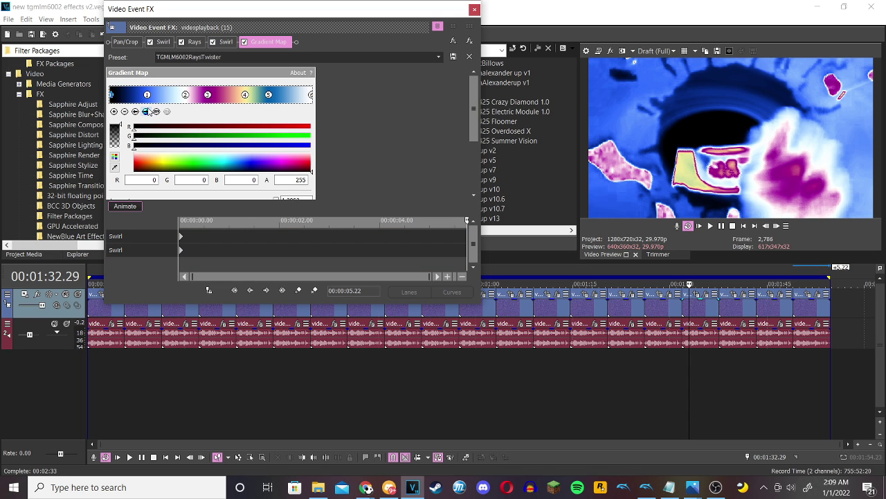
click(146, 111)
click(146, 111)
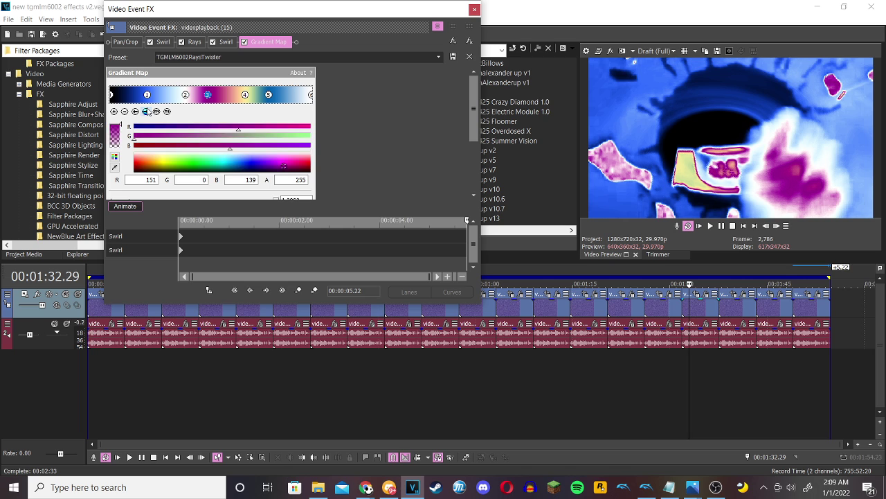
click(147, 112)
click(147, 111)
click(146, 111)
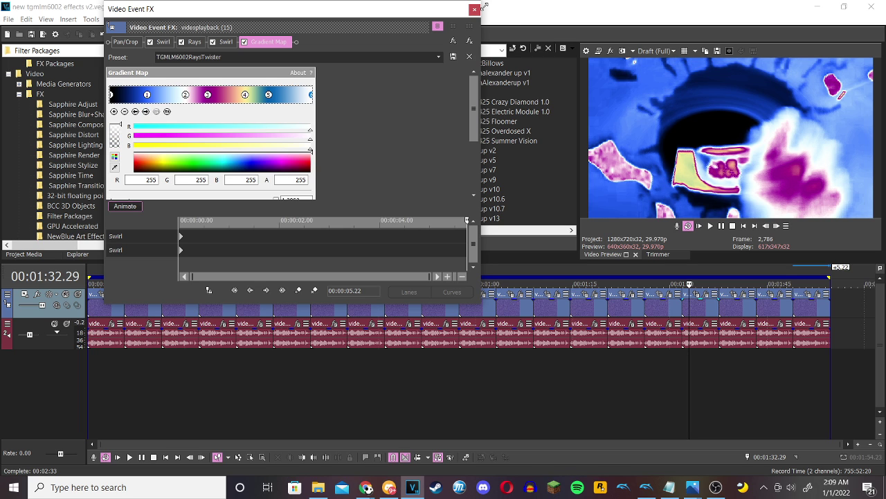
click(475, 9)
View the Chorus, ExpressFX Chorus and IL Vocodex settings on the seventeenth clip's audio event.
click(705, 323)
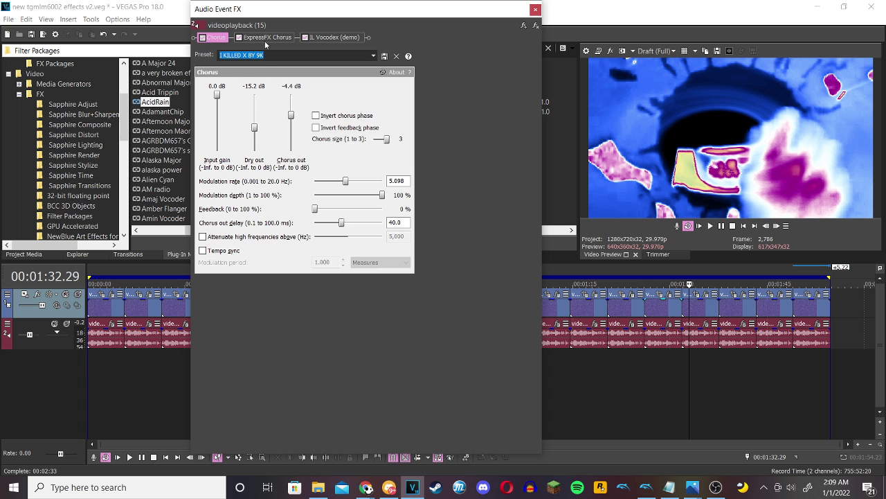
click(290, 39)
click(338, 38)
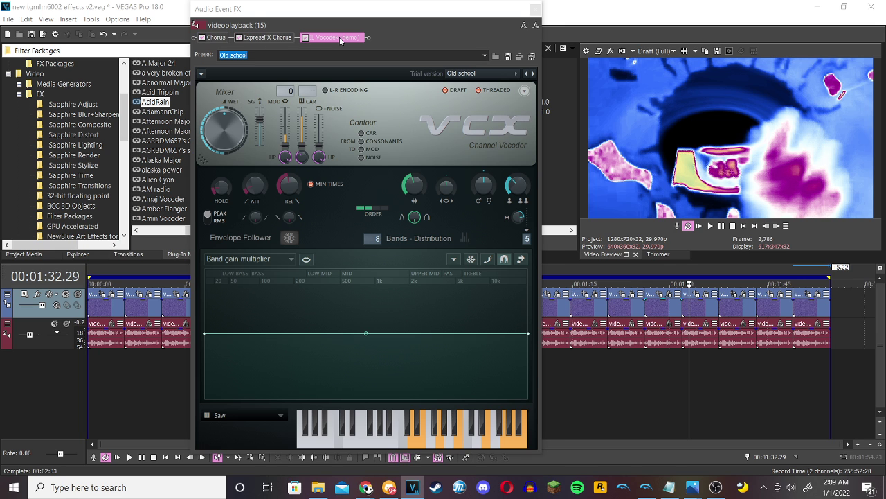
Close the seventeenth clip's audio effects and view the Rays and NewBlue LE Light Bender settings on the eighteenth clip.
click(534, 11)
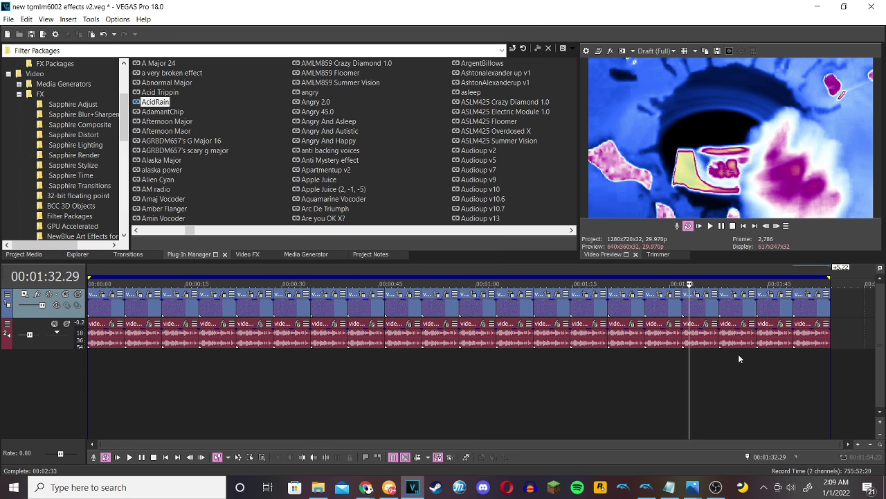
click(739, 354)
double_click(480, 215)
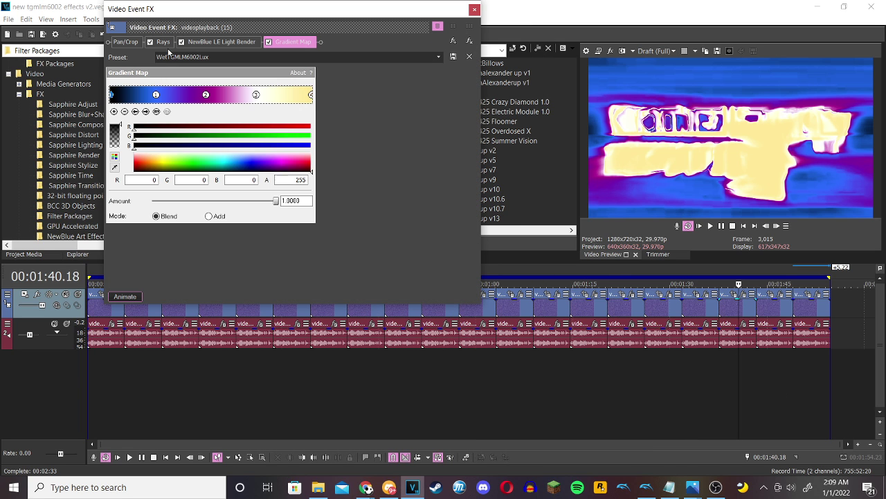
click(162, 41)
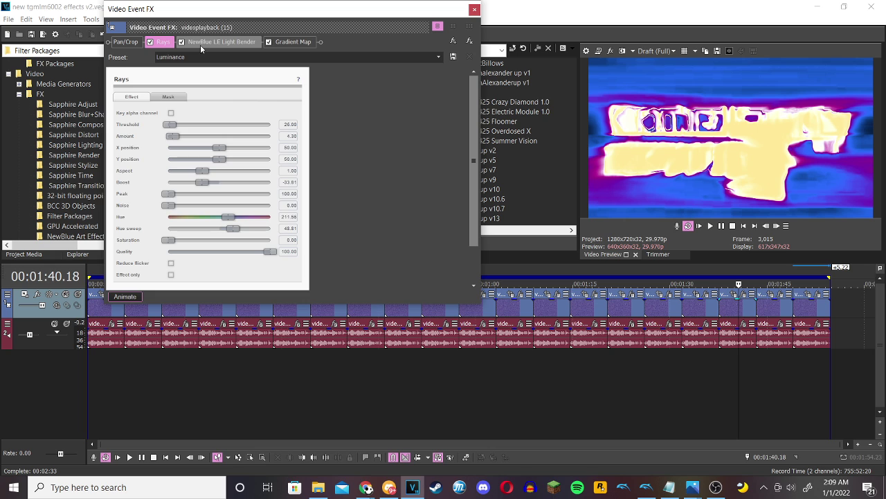
click(200, 44)
Step through the color points of the eighteenth clip's Gradient Map, closing the video effects when done.
click(305, 43)
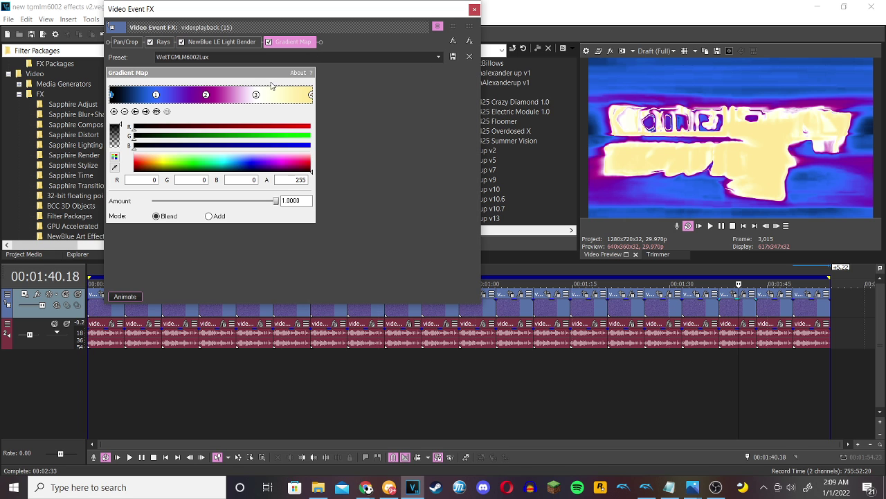
click(156, 95)
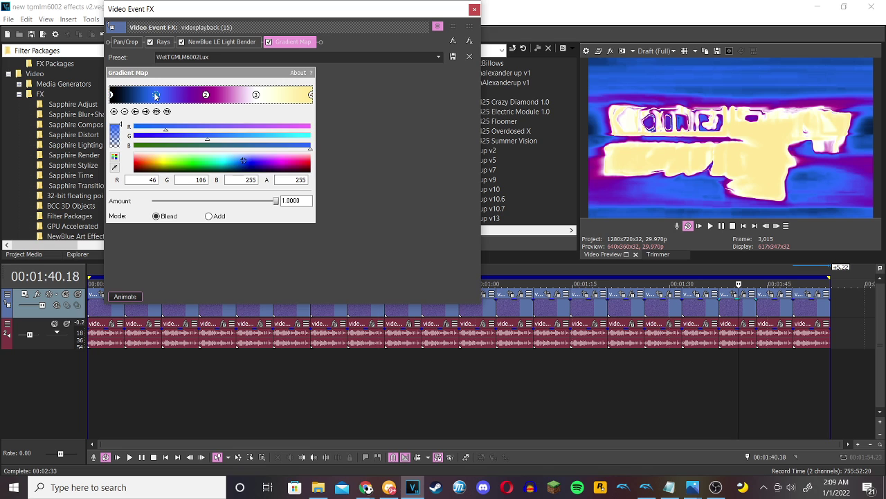
click(205, 95)
click(256, 95)
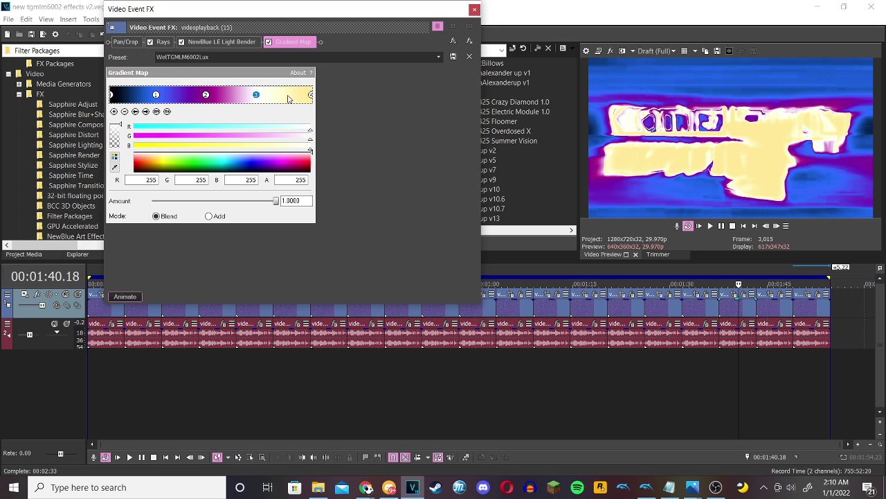
click(311, 95)
click(473, 10)
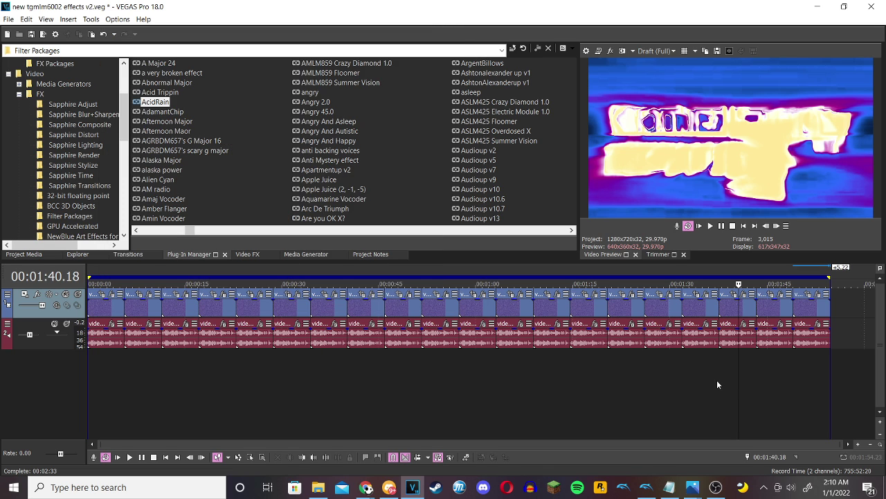
View the tb_grumblebum and IL Vocodex settings on the eighteenth clip's audio event.
click(745, 324)
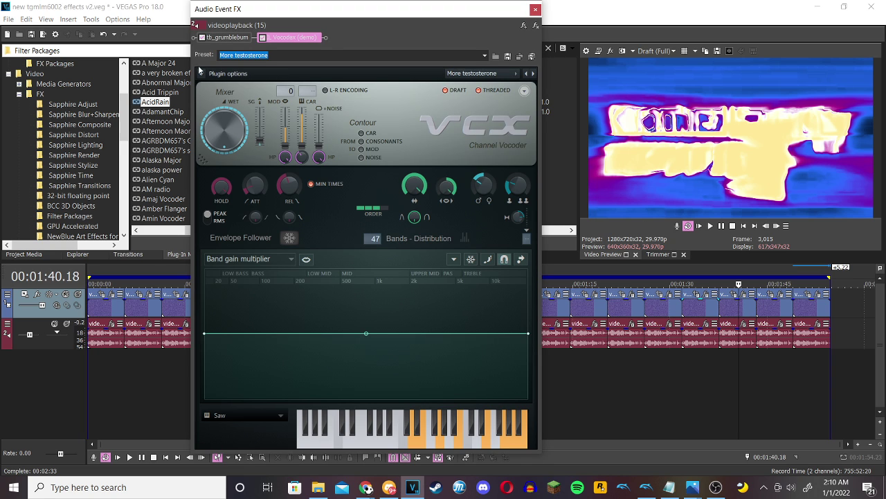
click(229, 37)
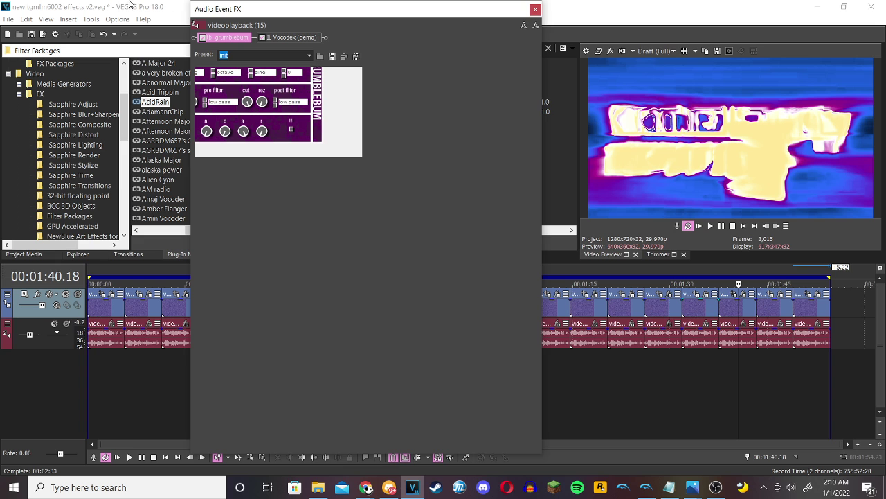
click(305, 38)
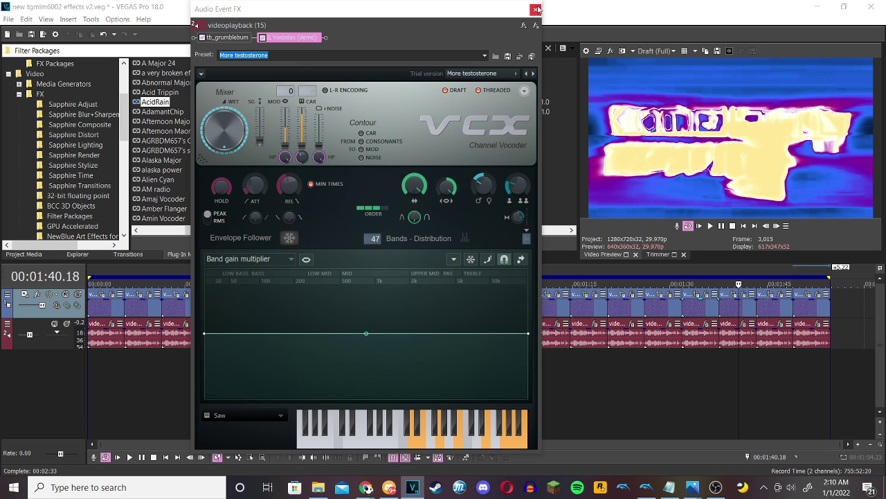
click(538, 9)
Move to the nineteenth clip and view its NewBlue LE Light Rays settings.
click(767, 365)
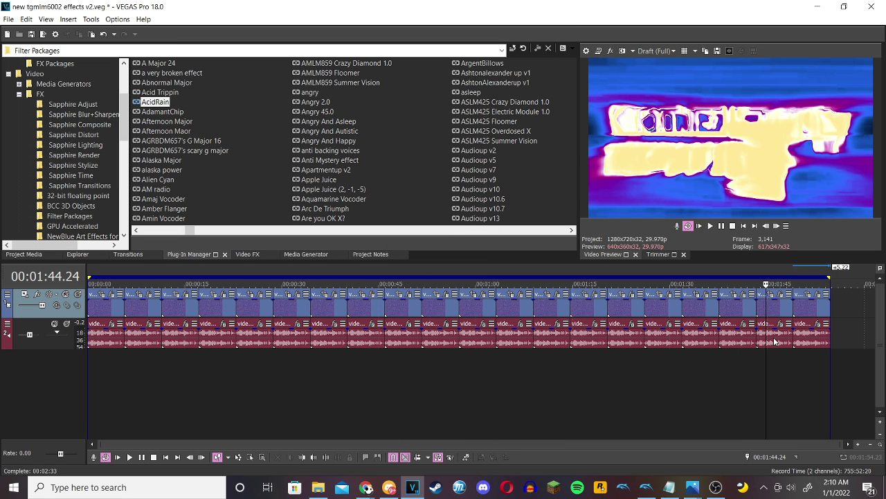
click(776, 296)
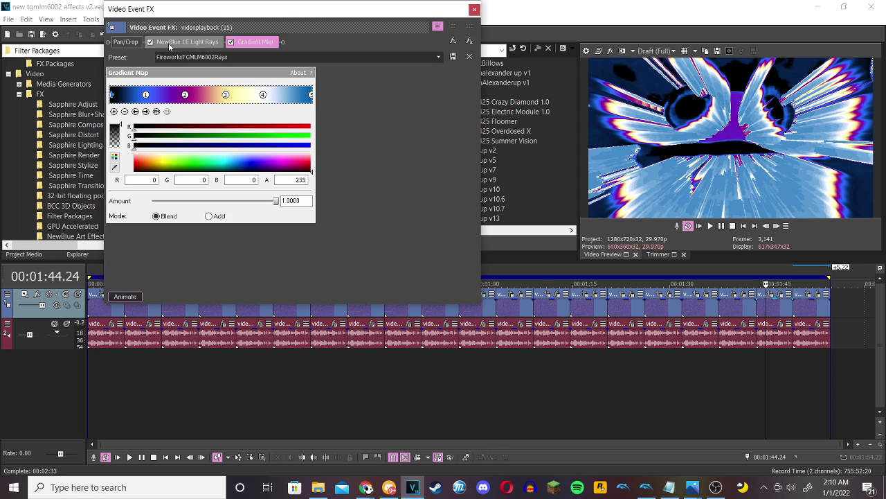
click(169, 43)
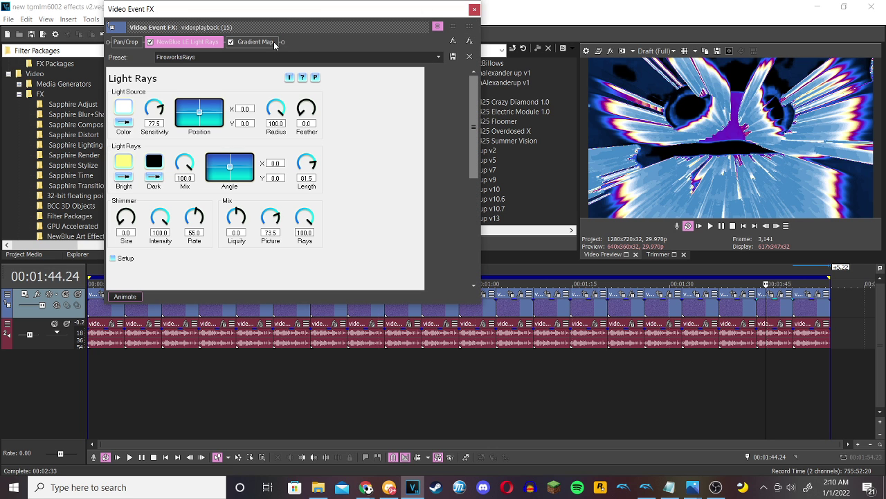
Step through the color points of the nineteenth clip's Gradient Map, closing the video effects when done.
click(264, 42)
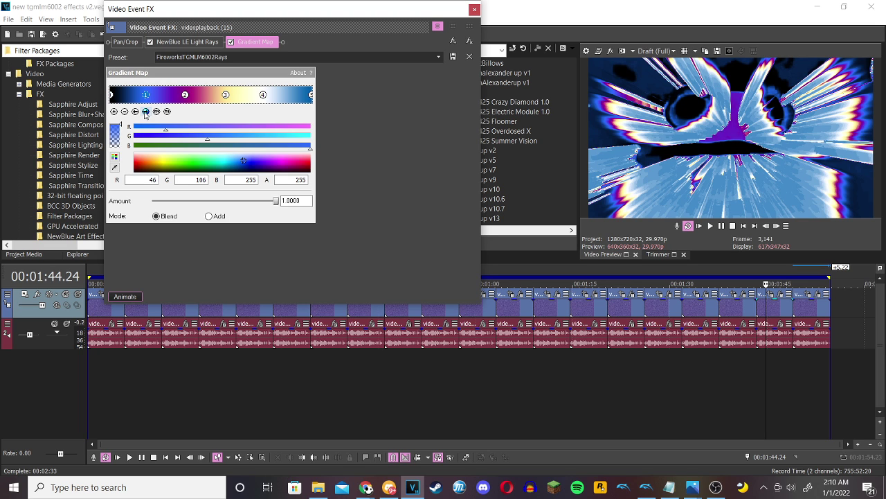
click(145, 111)
click(146, 112)
click(145, 111)
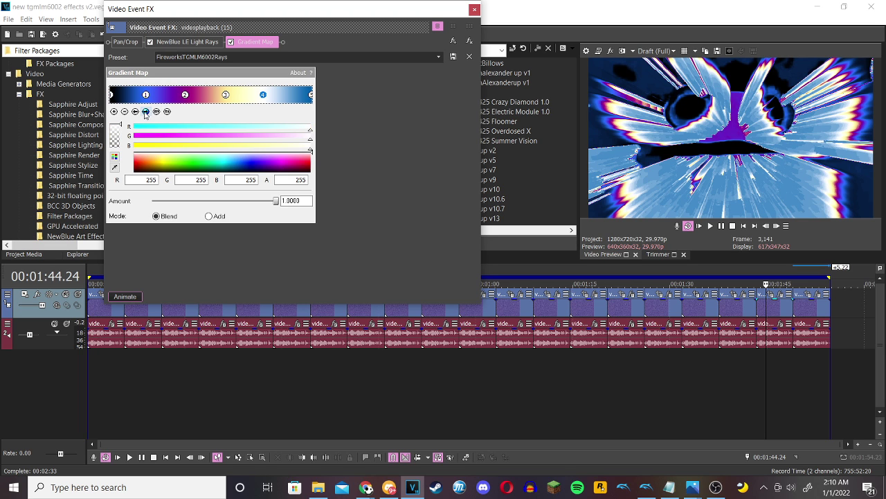
click(146, 112)
click(474, 10)
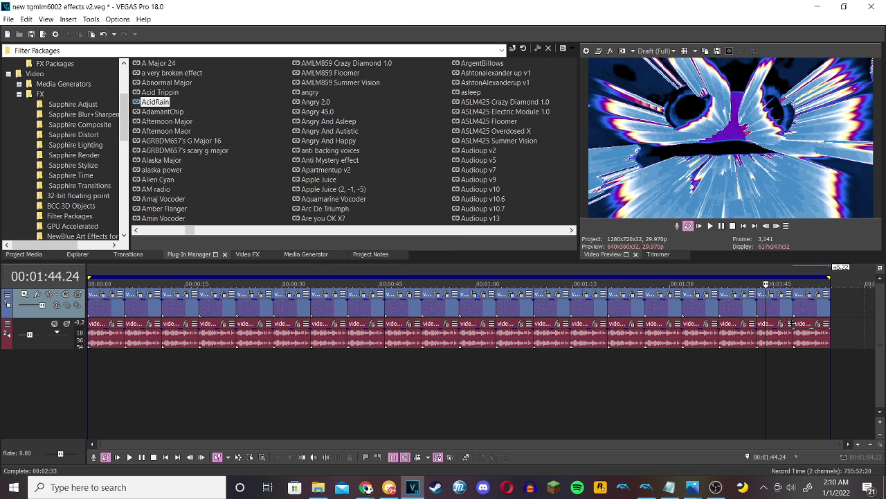
View the ExpressFX Flange/Wah-Wah, tb_grumblebum, ExpressFX Reverb and IL Vocodex settings on the nineteenth clip's audio event.
click(778, 323)
click(266, 36)
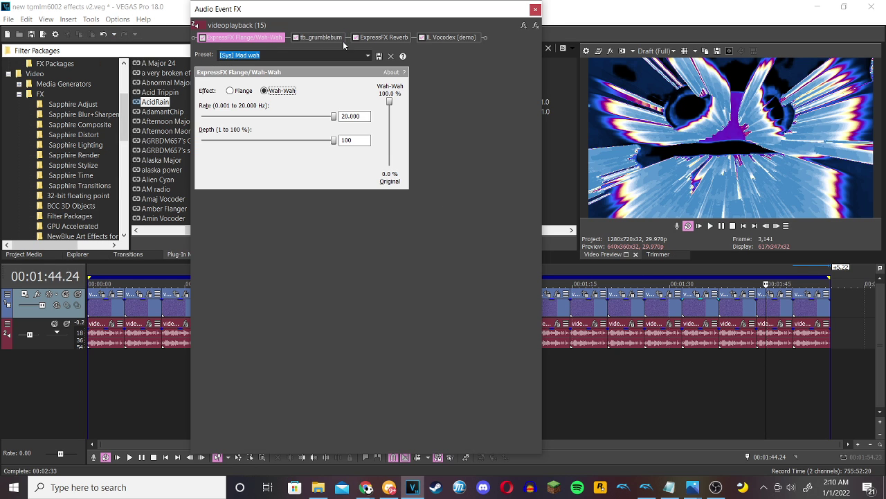
click(326, 38)
click(391, 37)
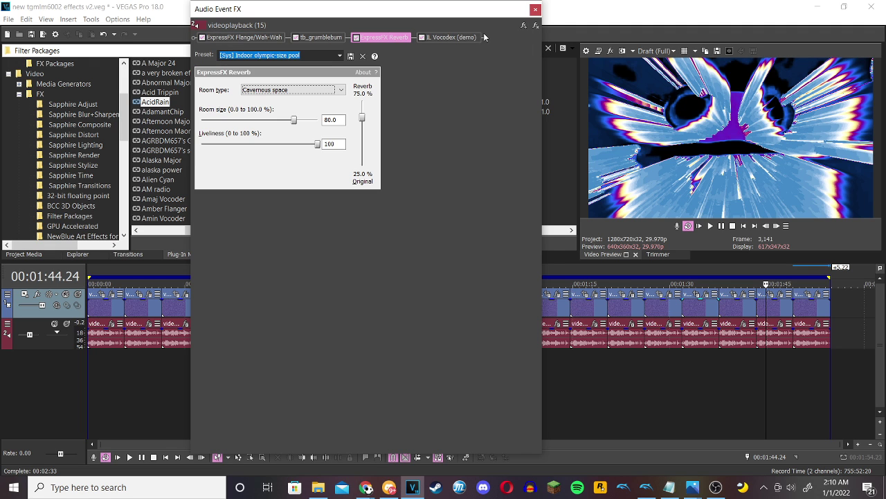
click(451, 38)
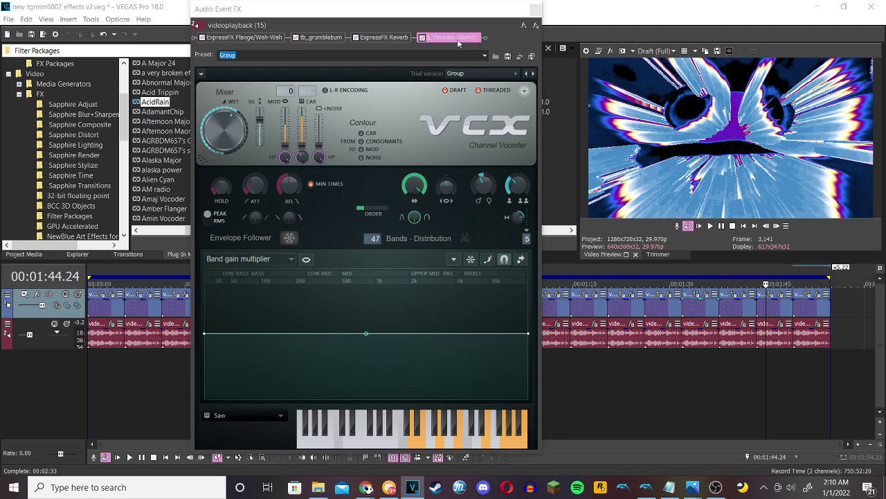
click(535, 11)
Move to the last clip and view its NewBlue LE Light Rays, NewBlue LE Glow Pro and Light Rays settings.
click(801, 346)
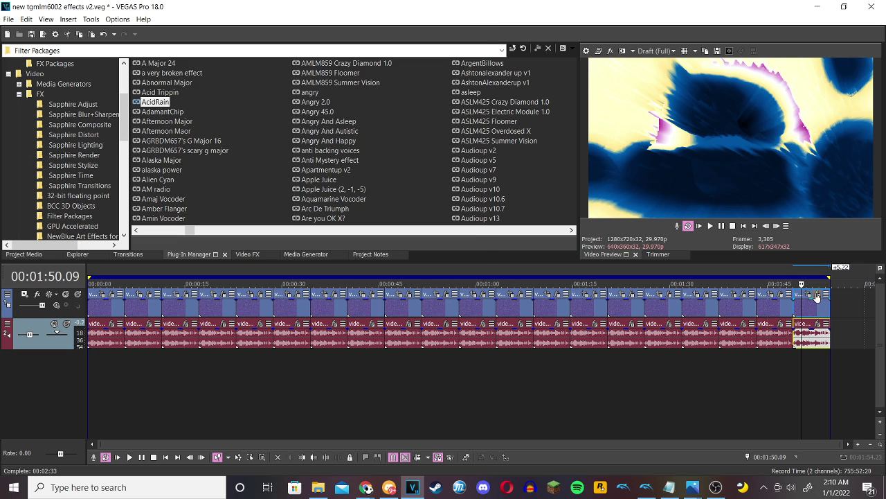
click(811, 294)
click(201, 42)
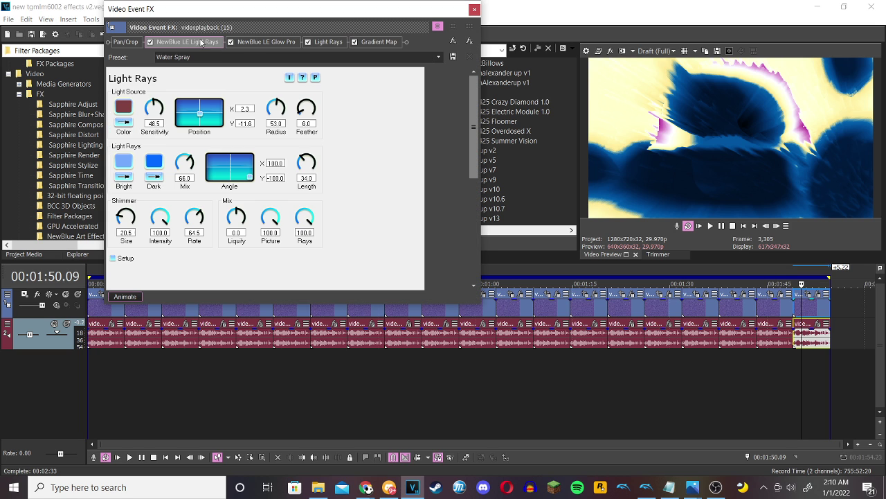
click(278, 43)
click(337, 43)
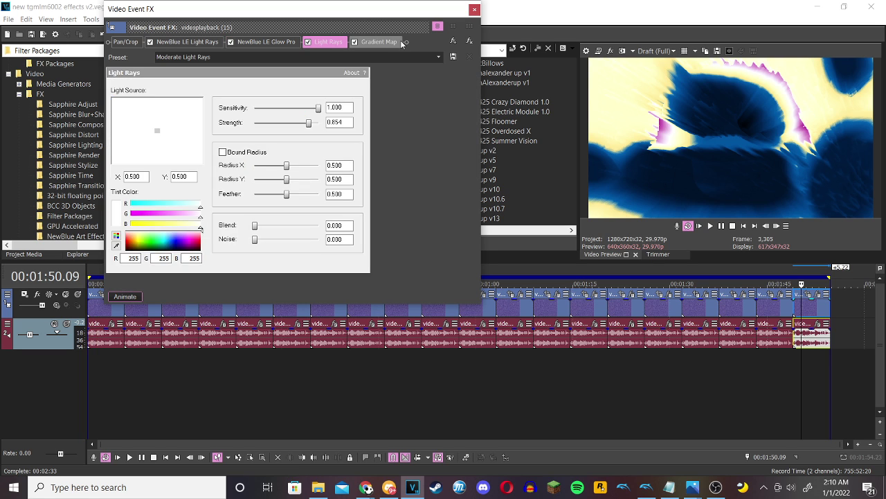
Step through the color points of the last clip's Gradient Map, closing the video effects when done.
click(378, 43)
click(148, 95)
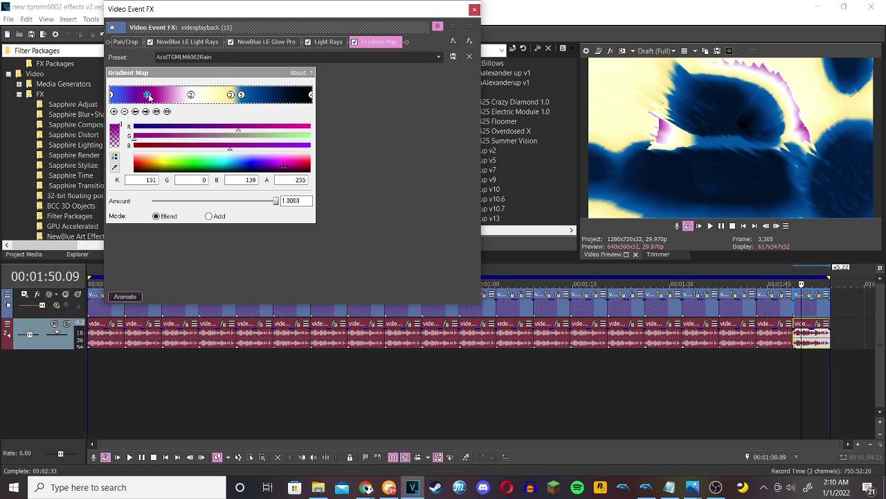
click(192, 95)
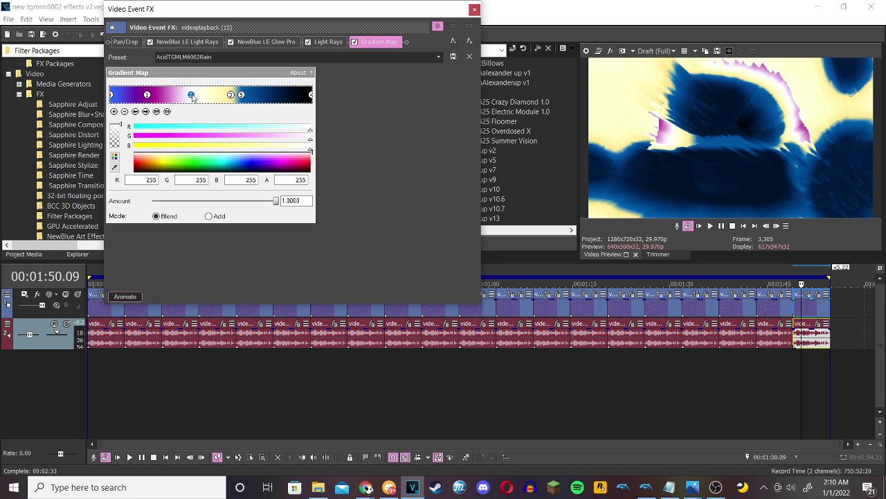
click(230, 95)
click(242, 95)
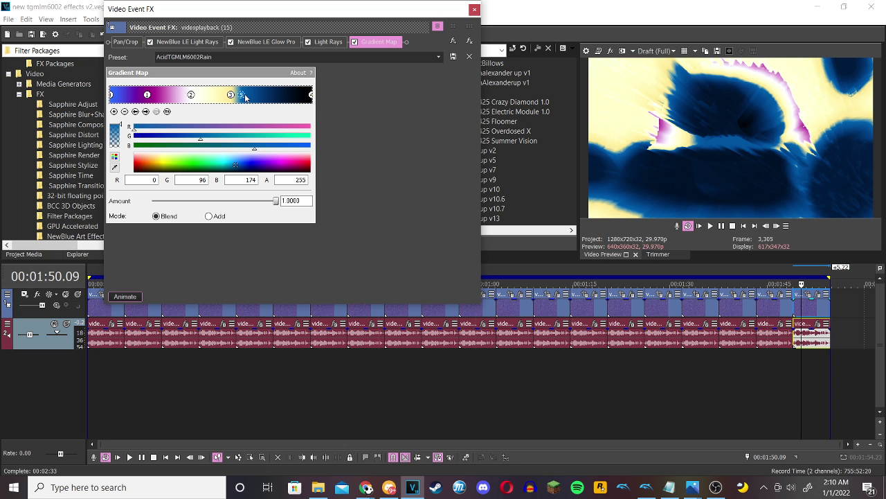
click(311, 96)
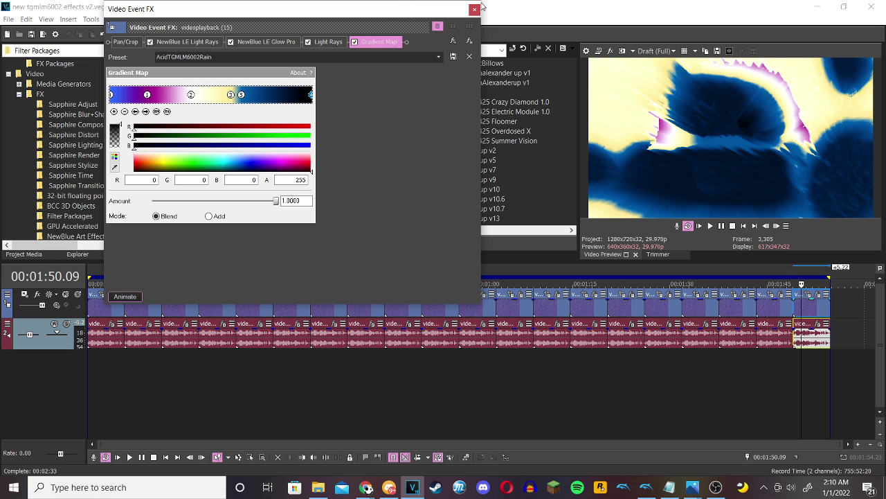
click(475, 9)
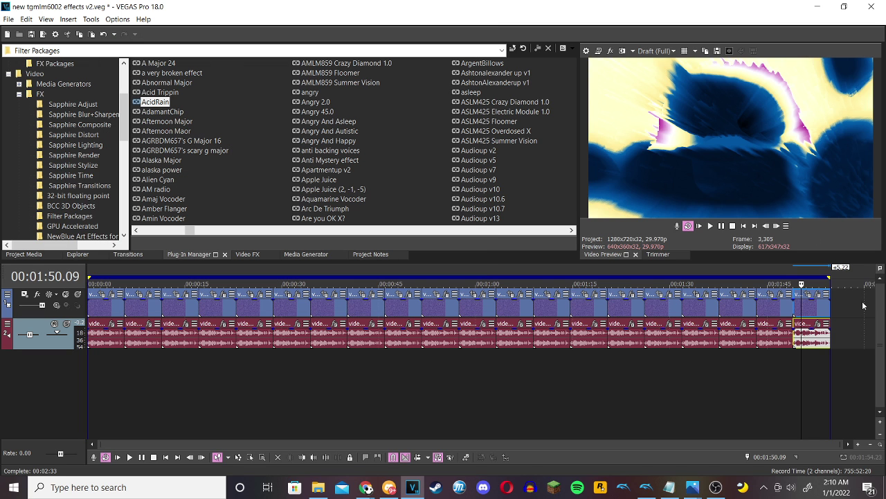
View the Buffer Override, ExpressFX Distortion, ExpressFX Reverb and IL Vocodex settings on the last clip's audio event.
click(819, 323)
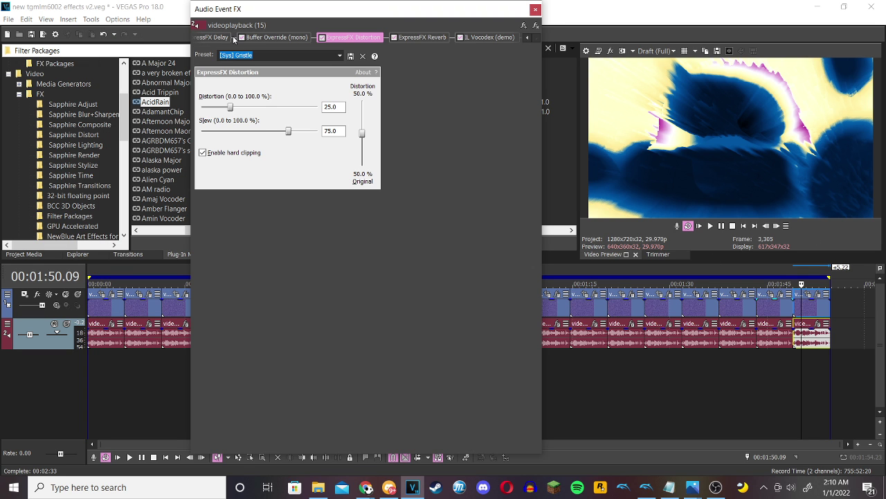
click(295, 38)
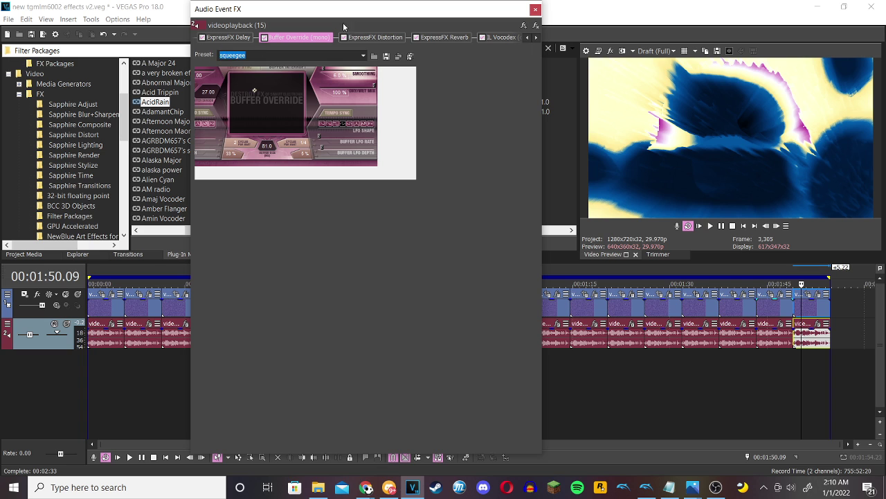
click(379, 38)
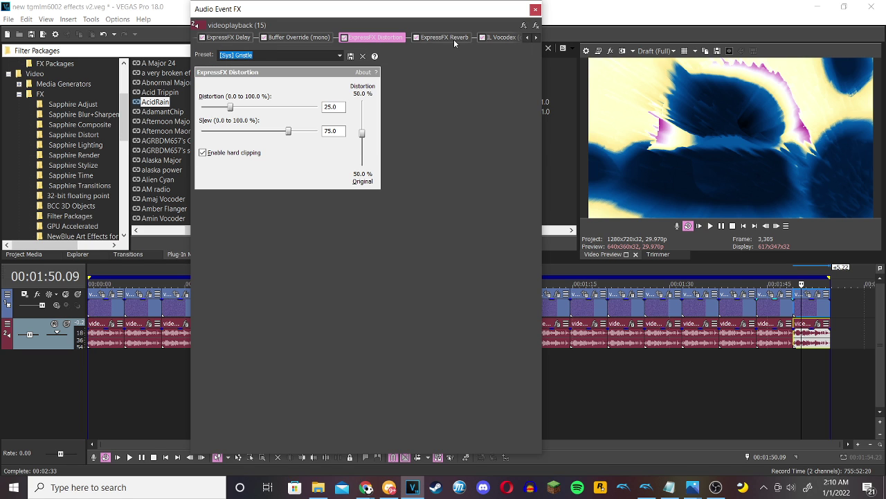
click(454, 39)
click(498, 37)
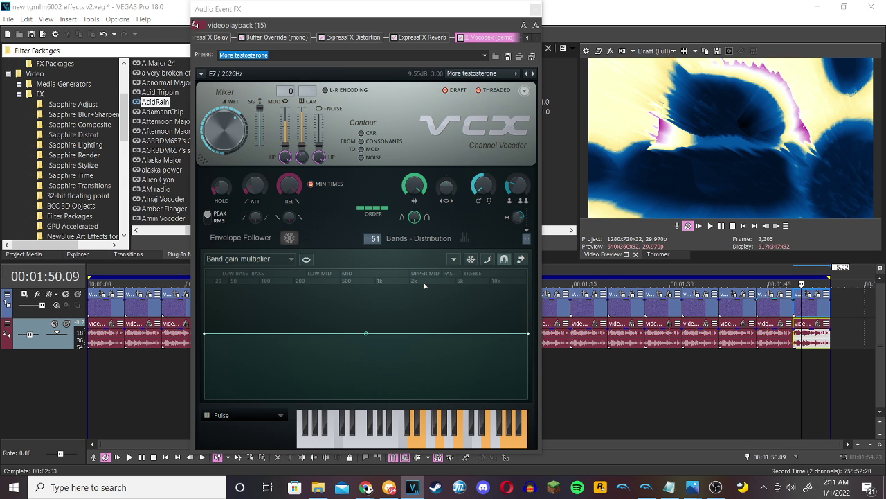
click(535, 9)
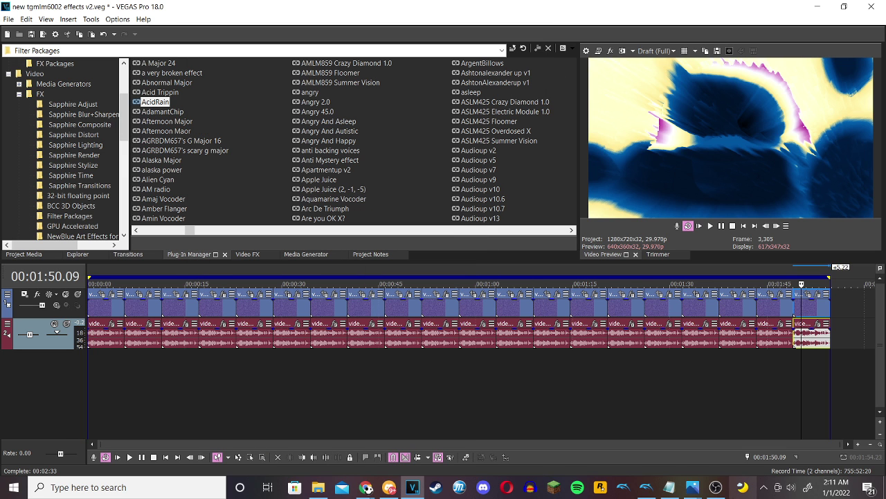
click(716, 487)
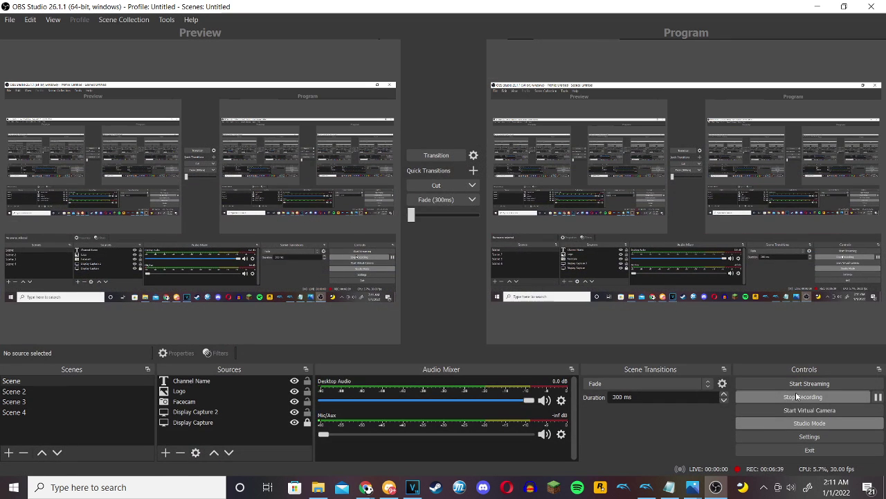